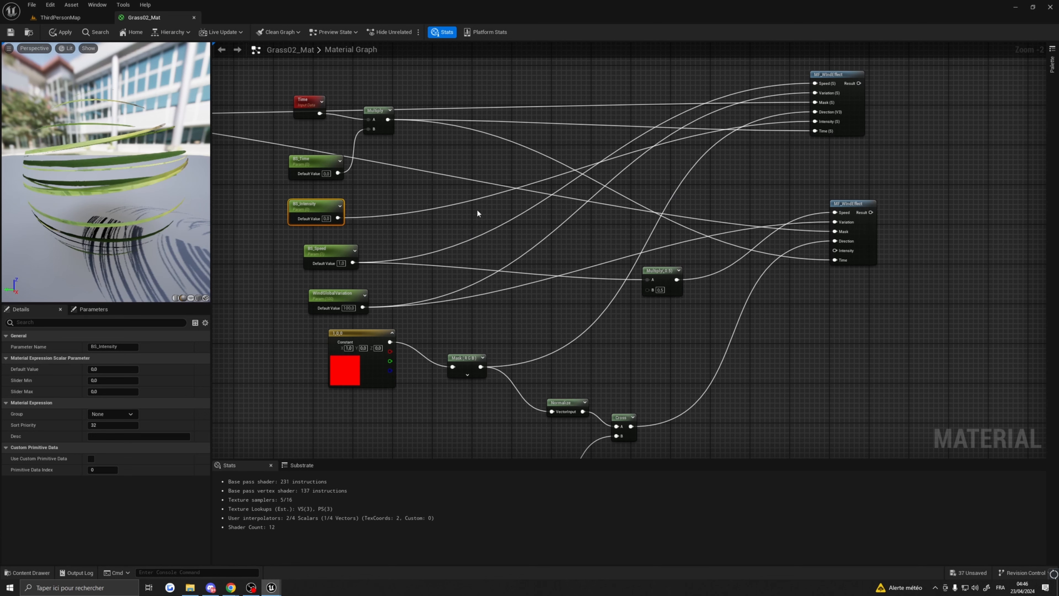
# Connect BS_Intensity to the lower MF_WindEffect's Intensity input, and set the default values of BS_Intensity to 5 and BS_Time to 1.
pyautogui.moveTo(338, 218); pyautogui.dragTo(835, 251)
pyautogui.write('5')
pyautogui.press('Return')
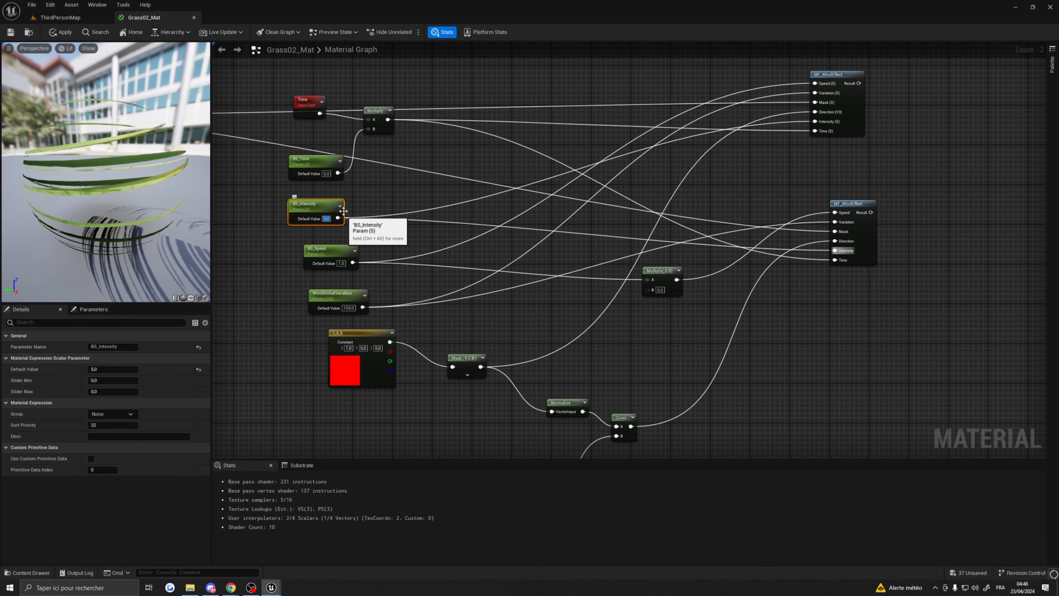
pyautogui.moveTo(424, 180); pyautogui.dragTo(484, 193, button='right')
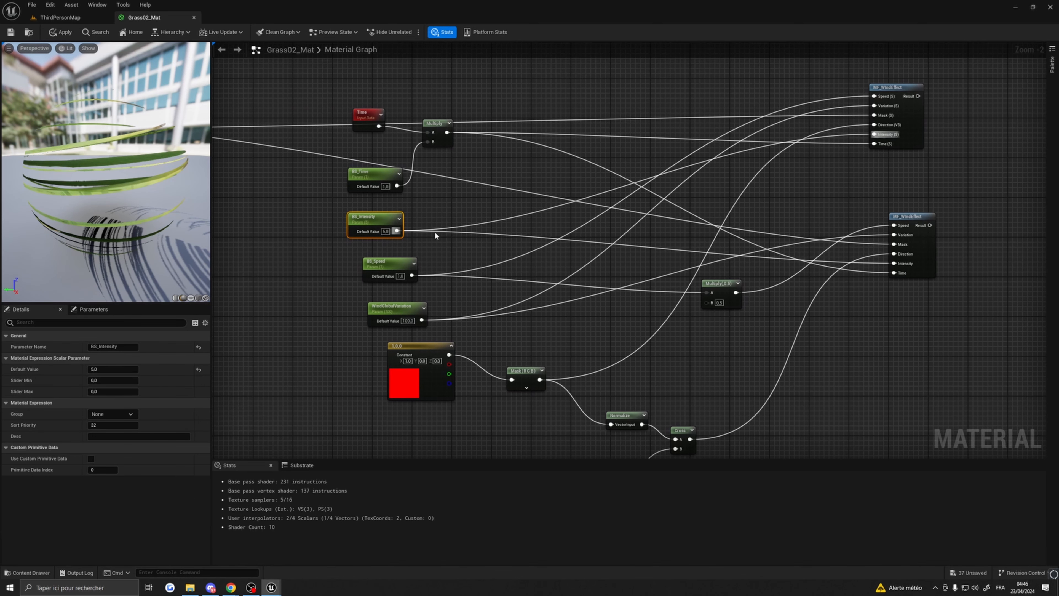
# Edit the sort priority of the big-sway parameters BS_Time, BS_Intensity and WindGlobalVariation.
pyautogui.click(368, 174)
pyautogui.click(106, 425)
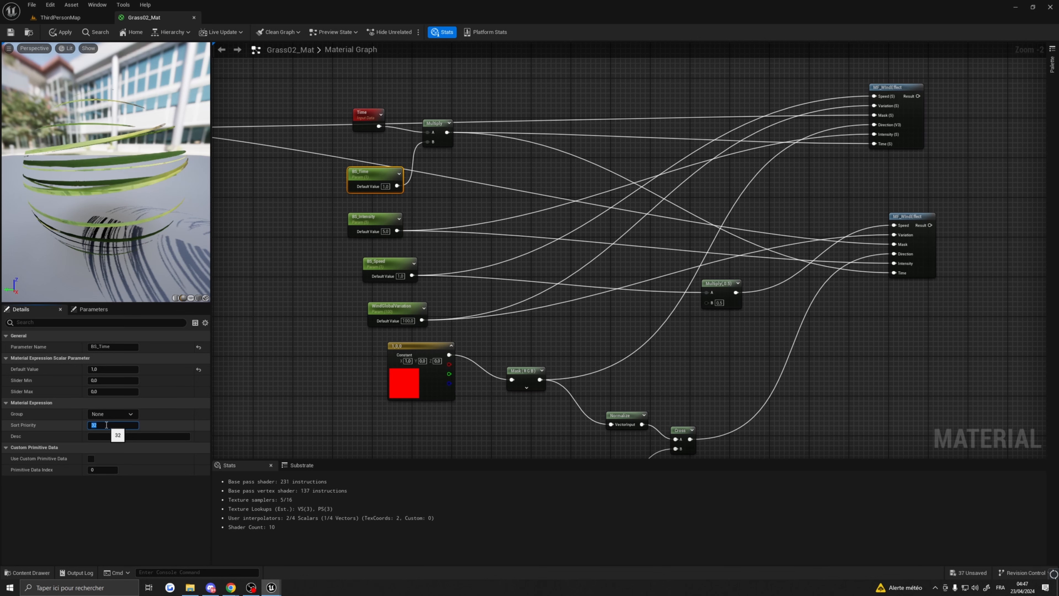
pyautogui.click(367, 216)
pyautogui.click(106, 425)
pyautogui.click(382, 314)
pyautogui.click(105, 425)
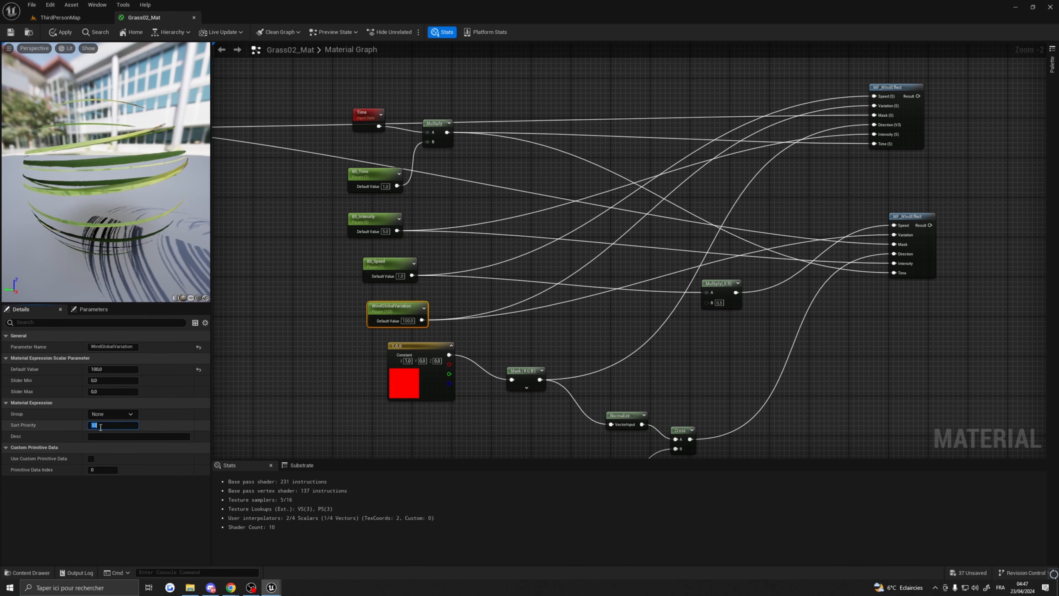
# Edit the sort priority of the MacroSway parameters MS_WPOTileWave, MS_Time and M_IntensitySway, giving M_IntensitySway a priority of 3.
pyautogui.scroll(-5, 325, 437)
pyautogui.scroll(4, 276, 343)
pyautogui.moveTo(276, 344); pyautogui.dragTo(348, 585, button='right')
pyautogui.click(460, 224)
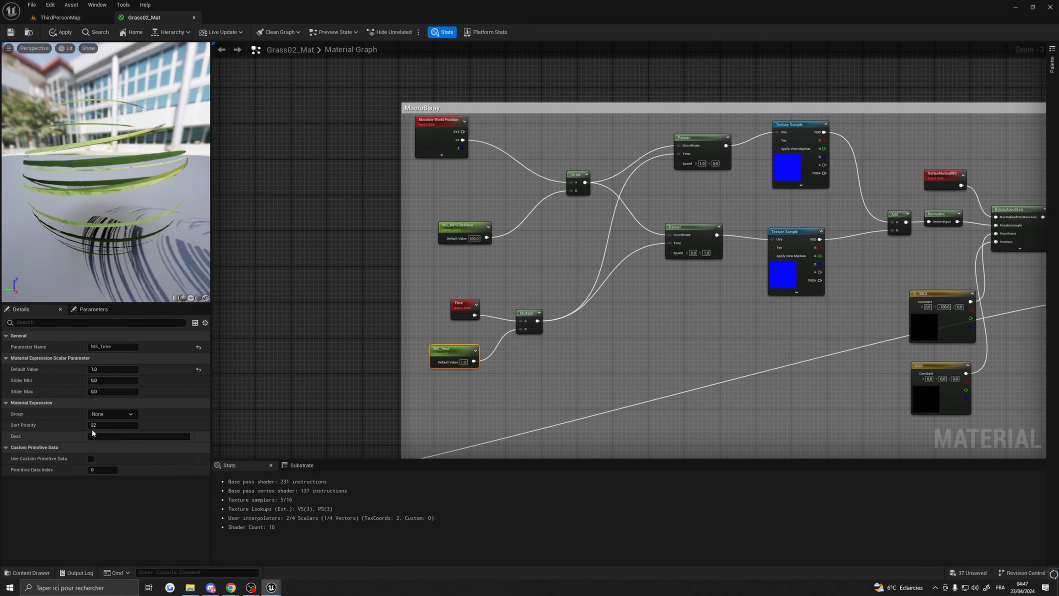
pyautogui.press('Home')
pyautogui.moveTo(839, 389); pyautogui.dragTo(825, 222, button='right')
pyautogui.click(815, 292)
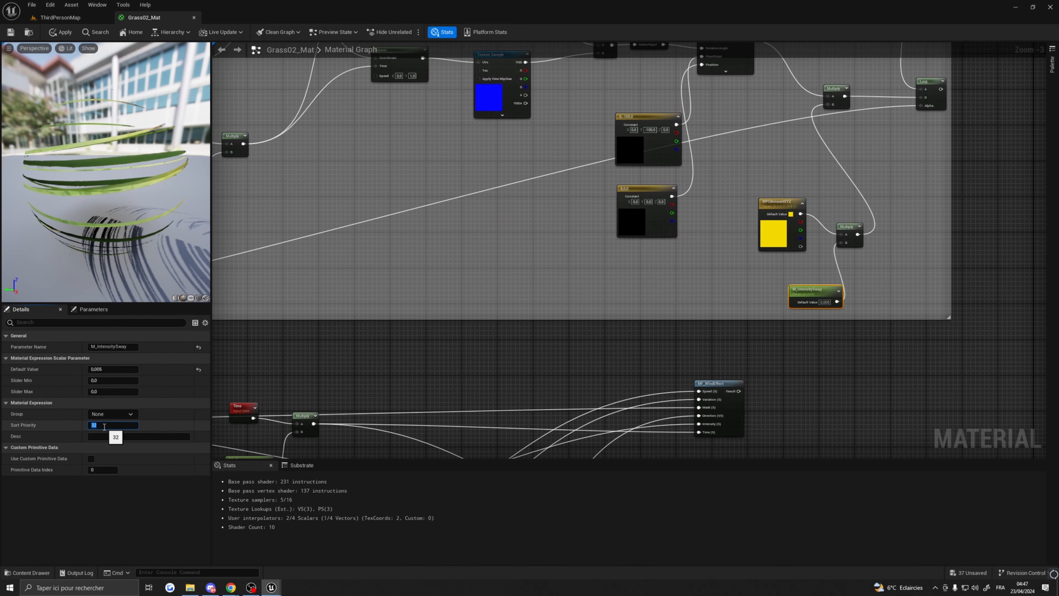
pyautogui.write('3')
pyautogui.press('Return')
# Set the sort priority of the base parameters Brightness, Saturation, Specular, Roughness and NormalStrenght to -1.
pyautogui.press('Home')
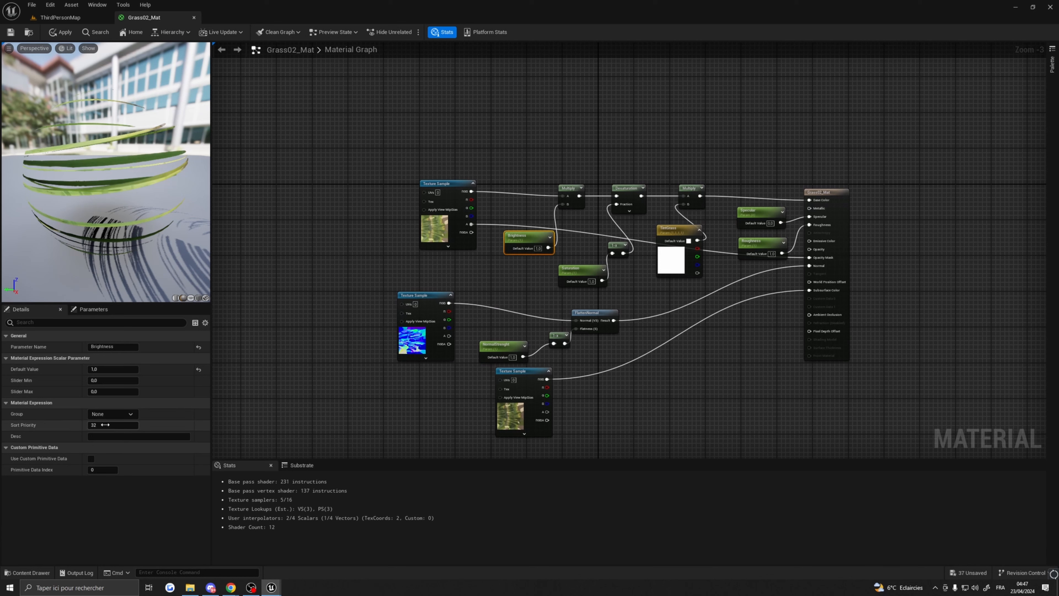
pyautogui.hotkey('ctrl', 'z')
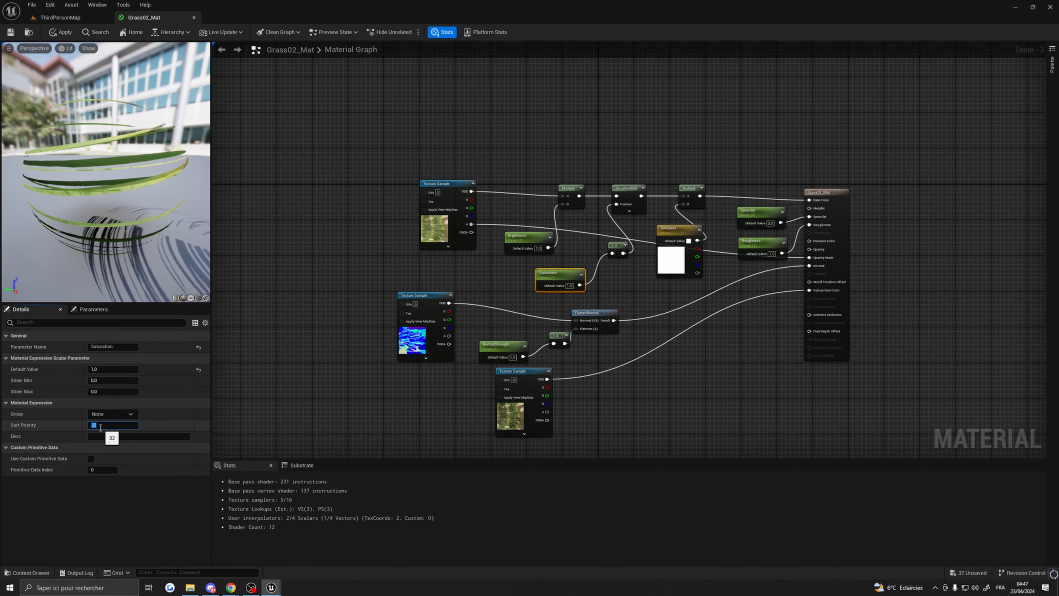
pyautogui.write('3')
pyautogui.press('Return')
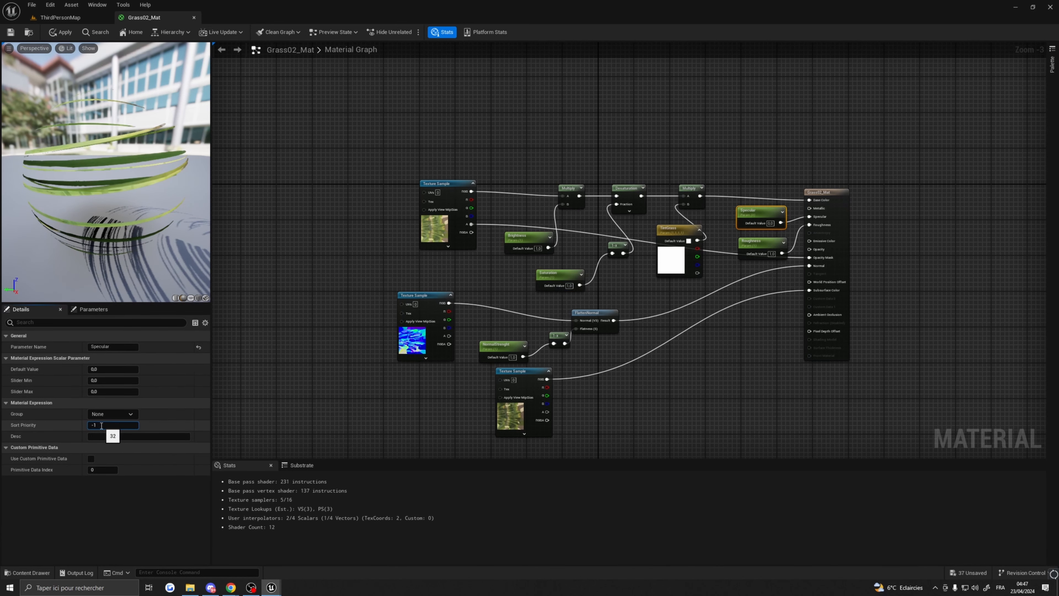
pyautogui.click(755, 242)
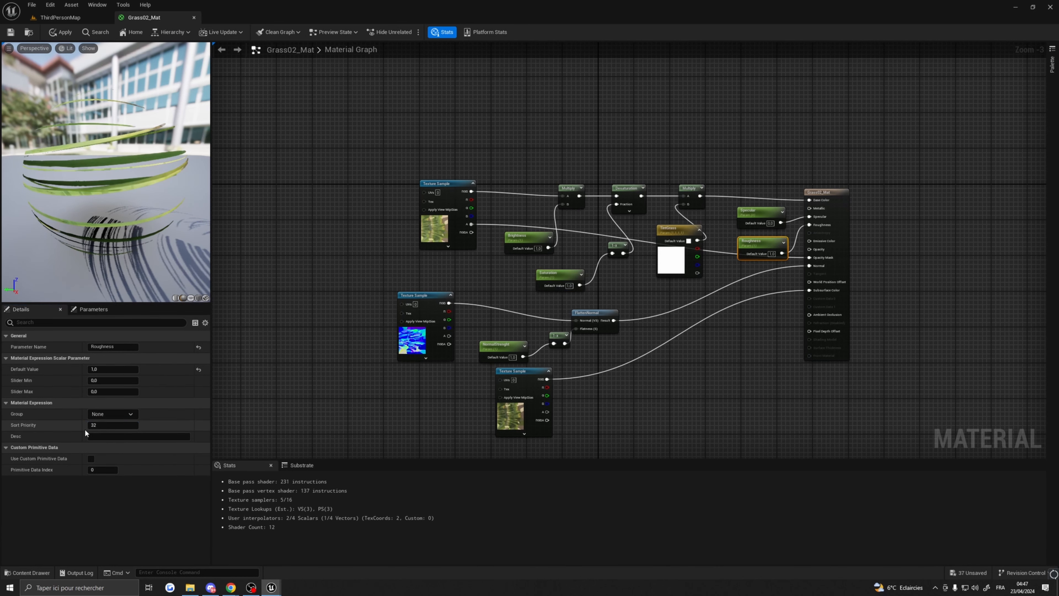
pyautogui.click(512, 359)
# Combine the results of the two MF_WindEffect nodes in an Add node, keeping a second Add node ready.
pyautogui.scroll(-5, 570, 343)
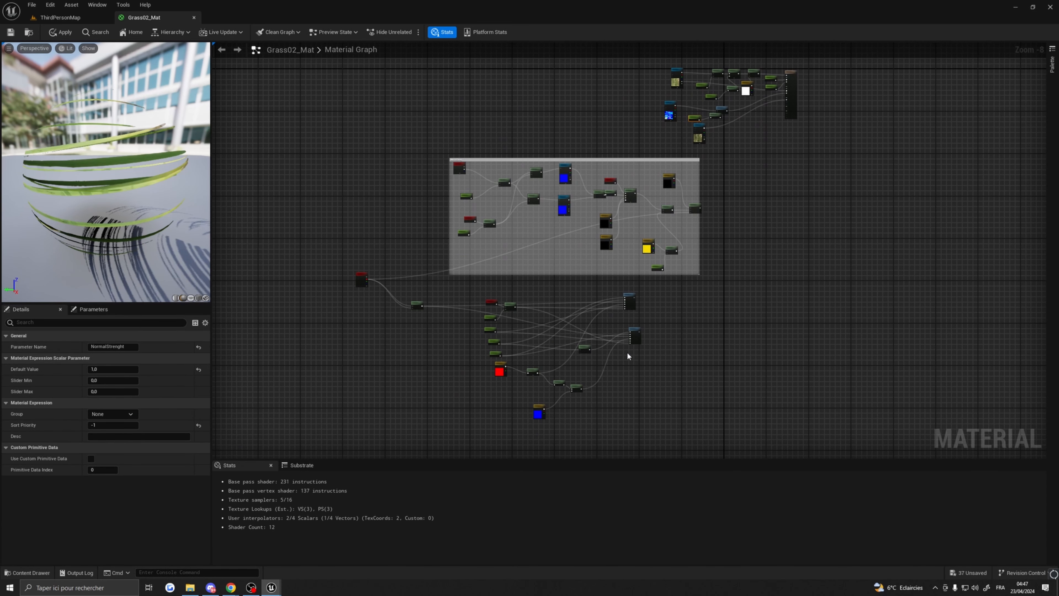
pyautogui.scroll(5, 628, 352)
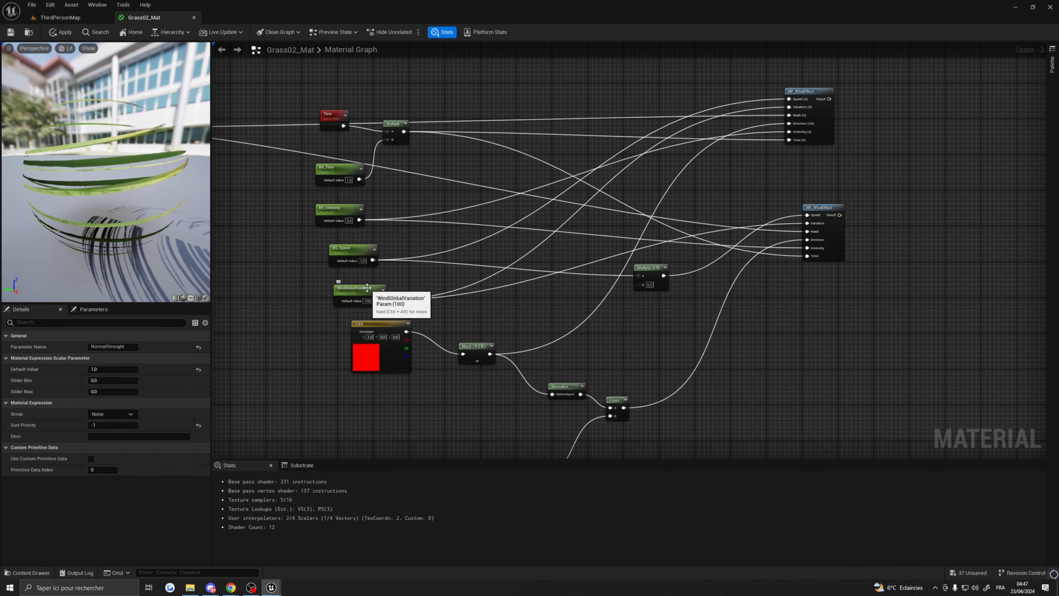
pyautogui.click(367, 288)
pyautogui.scroll(-5, 514, 376)
pyautogui.scroll(4, 659, 258)
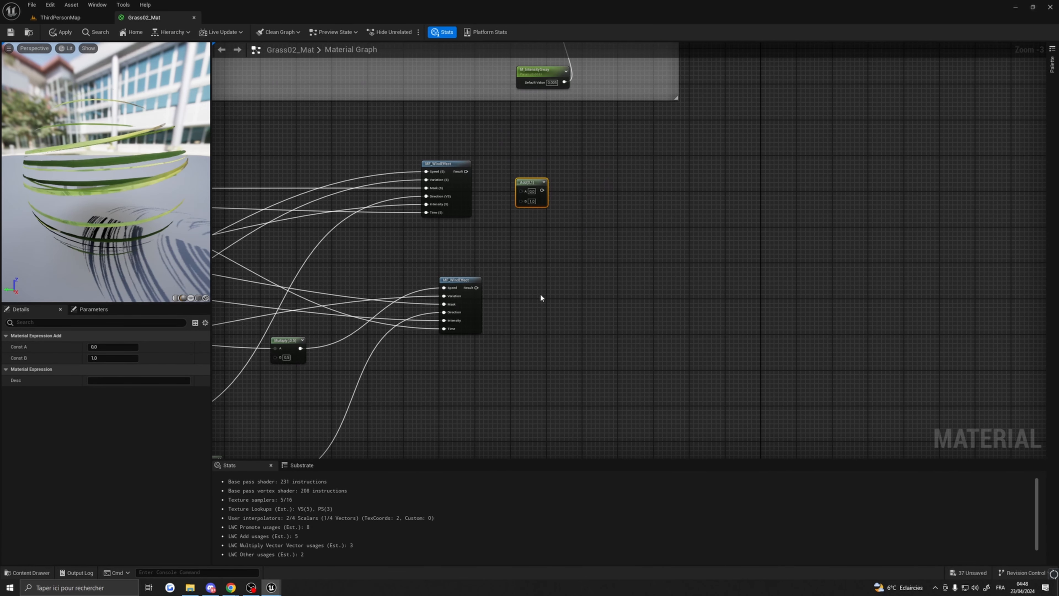
pyautogui.moveTo(466, 172); pyautogui.dragTo(572, 257)
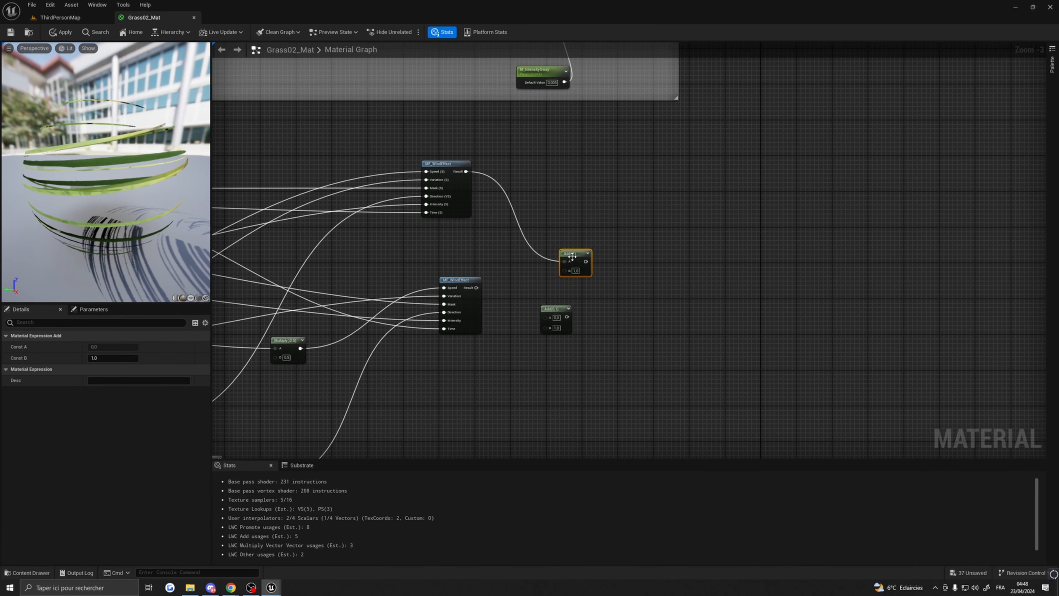
pyautogui.press('Delete')
pyautogui.moveTo(476, 288); pyautogui.dragTo(565, 270)
# Feed the summed wind effects into the second Add node's B input and the MacroSway Lerp output into its A input.
pyautogui.moveTo(576, 273); pyautogui.dragTo(475, 397, button='right')
pyautogui.moveTo(486, 385); pyautogui.dragTo(686, 121)
pyautogui.moveTo(694, 125); pyautogui.dragTo(652, 307, button='right')
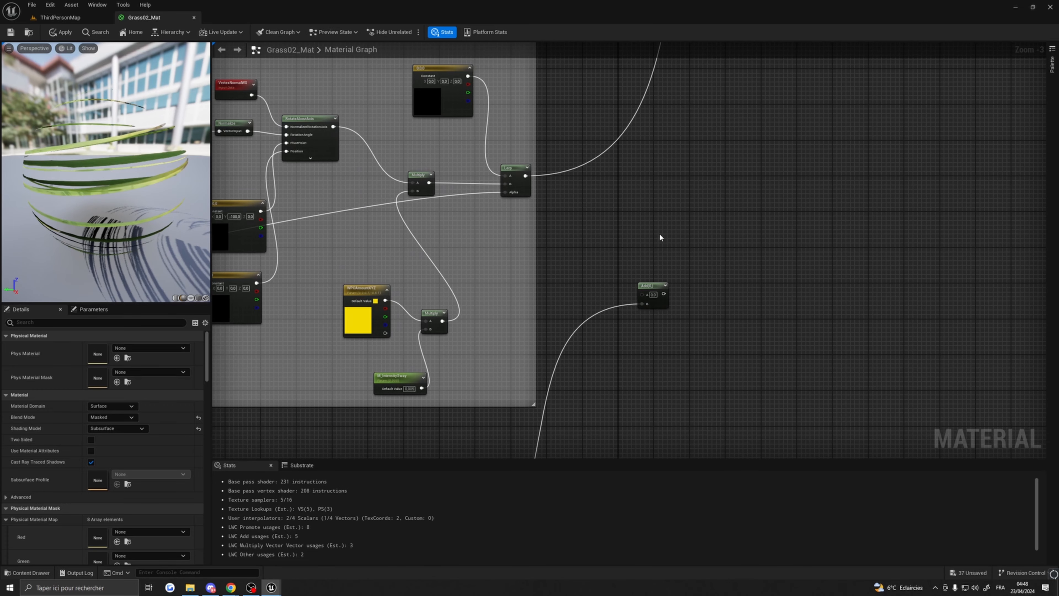
pyautogui.moveTo(515, 169); pyautogui.dragTo(552, 185)
pyautogui.moveTo(562, 192); pyautogui.dragTo(514, 151)
pyautogui.moveTo(613, 218); pyautogui.dragTo(865, 185, button='right')
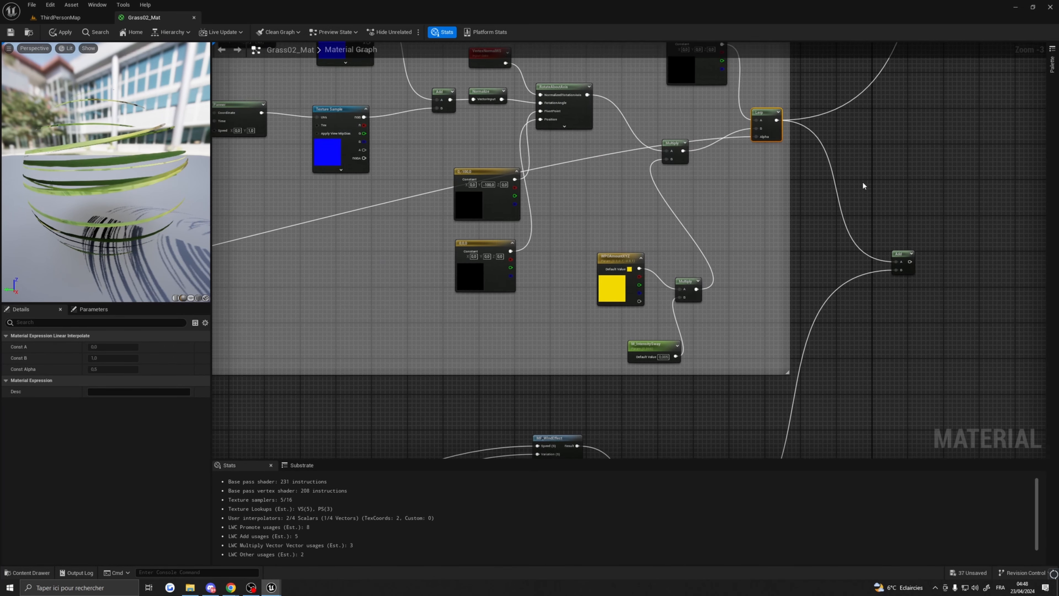
# Group the wind effect nodes below MacroSway in a comment box titled BigSway.
pyautogui.scroll(-3, 865, 184)
pyautogui.moveTo(583, 327); pyautogui.dragTo(504, 233, button='right')
pyautogui.moveTo(484, 177); pyautogui.dragTo(737, 325)
pyautogui.write('c')
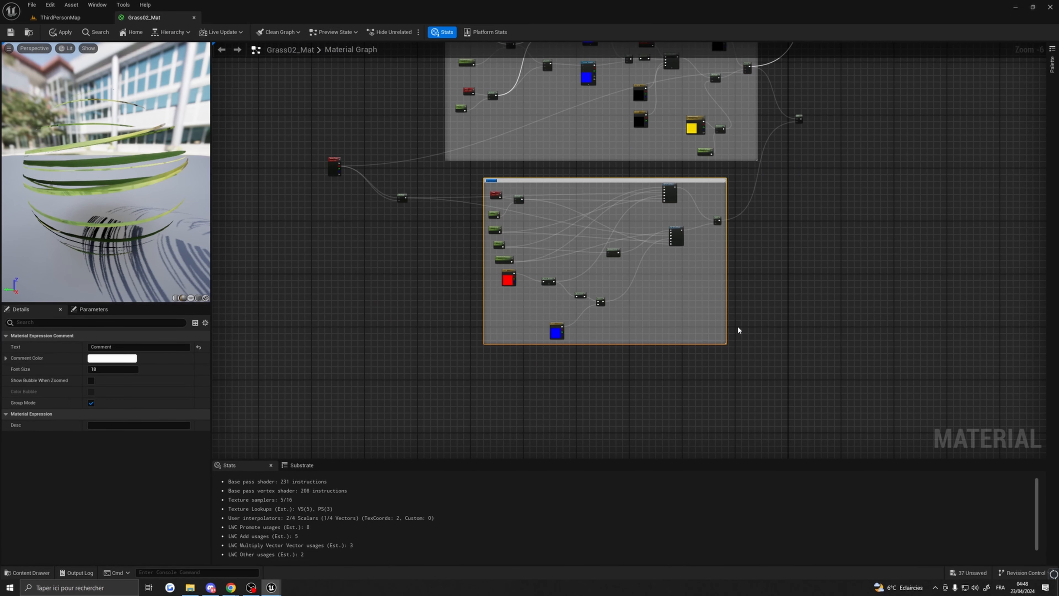
pyautogui.write('BigSway')
pyautogui.press('Return')
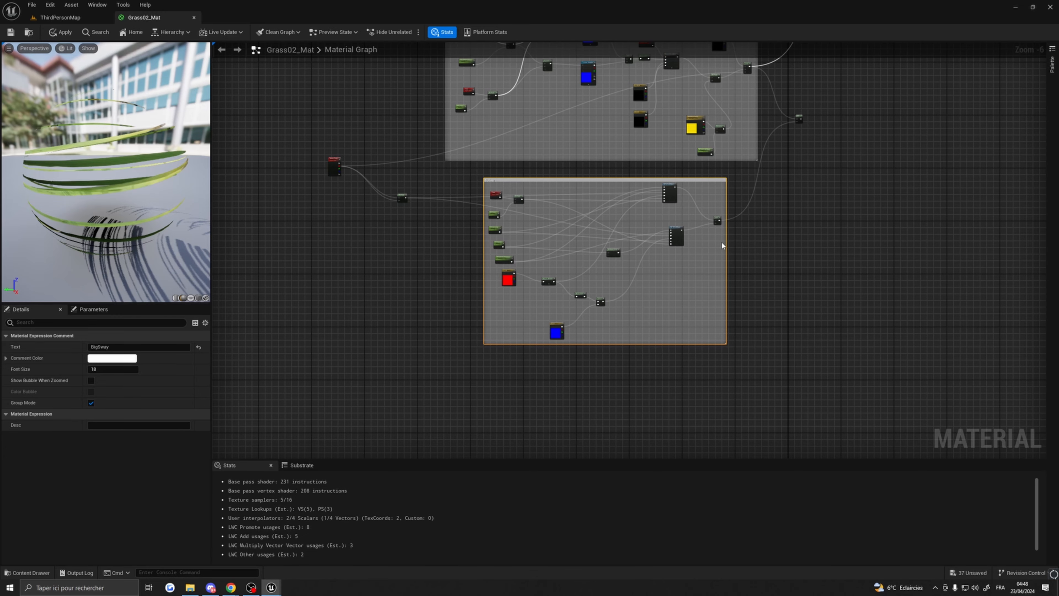
# Connect the final Add node's output to the material's World Position Offset, then apply and save Grass02_Mat.
pyautogui.scroll(6, 533, 205)
pyautogui.moveTo(533, 205); pyautogui.dragTo(263, 407, button='right')
pyautogui.scroll(-3, 263, 408)
pyautogui.moveTo(1042, 175); pyautogui.dragTo(522, 385, button='right')
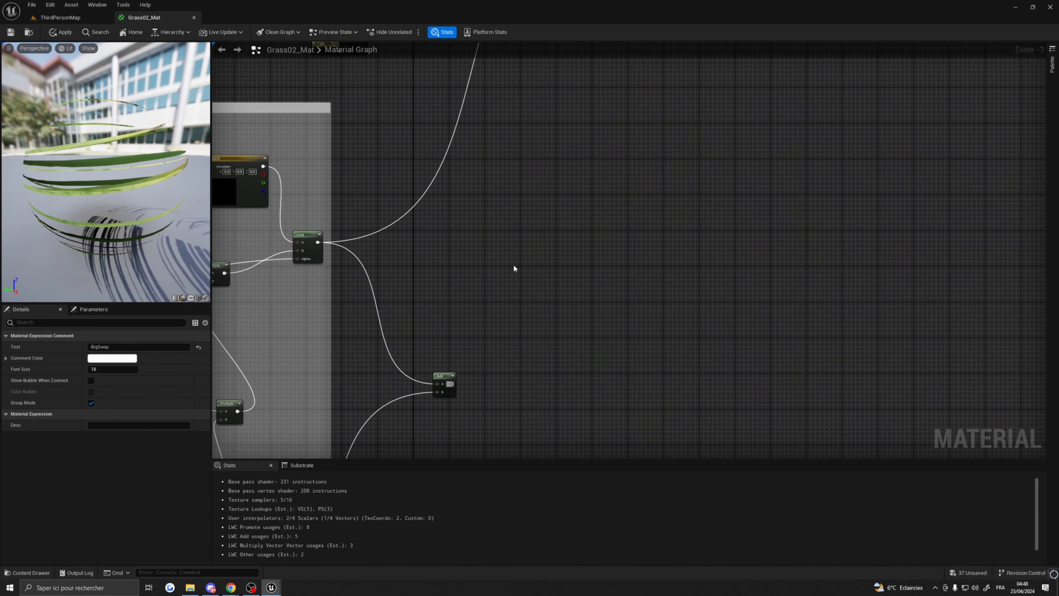
pyautogui.moveTo(450, 384); pyautogui.dragTo(626, 122)
pyautogui.click(61, 32)
pyautogui.click(11, 32)
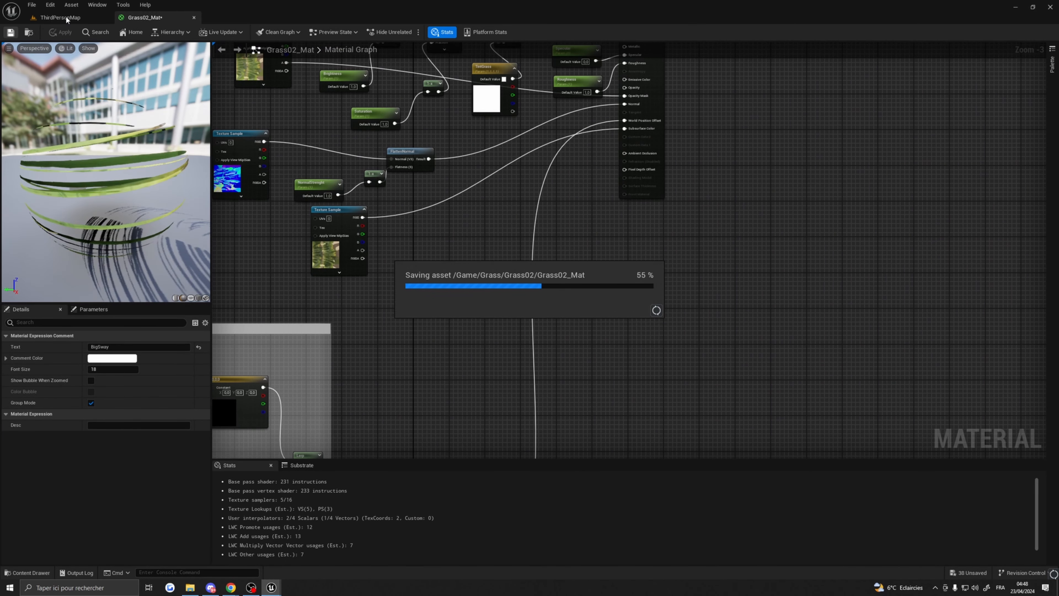
# Switch to ThirdPersonMap and create a material instance of Grass02_Mat named MI_Grass02.
pyautogui.click(61, 18)
pyautogui.rightClick(406, 363)
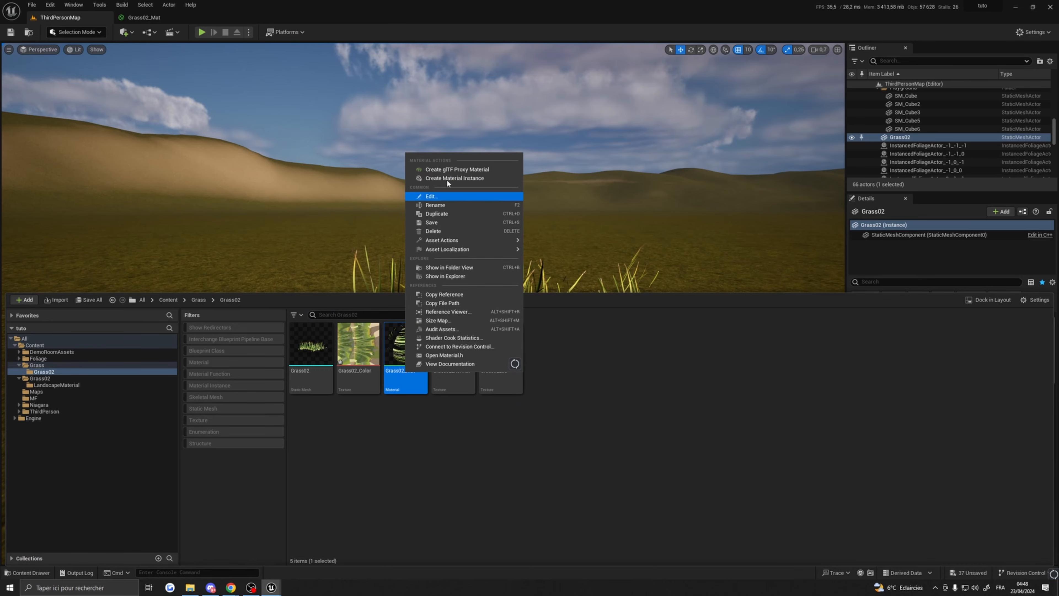
pyautogui.click(447, 178)
pyautogui.write('M')
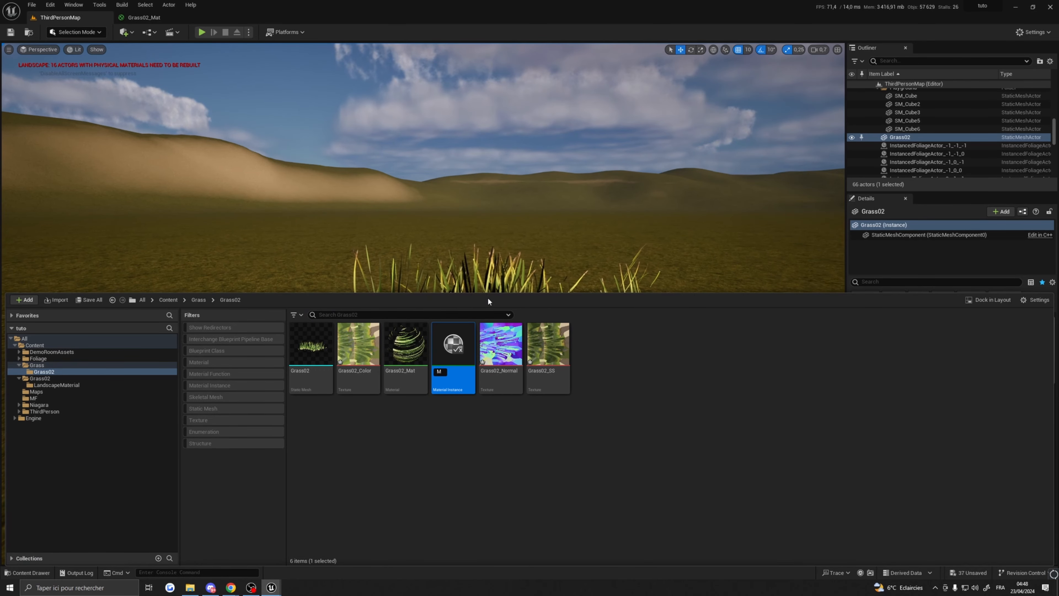
pyautogui.write('I_Grass02')
pyautogui.press('Return')
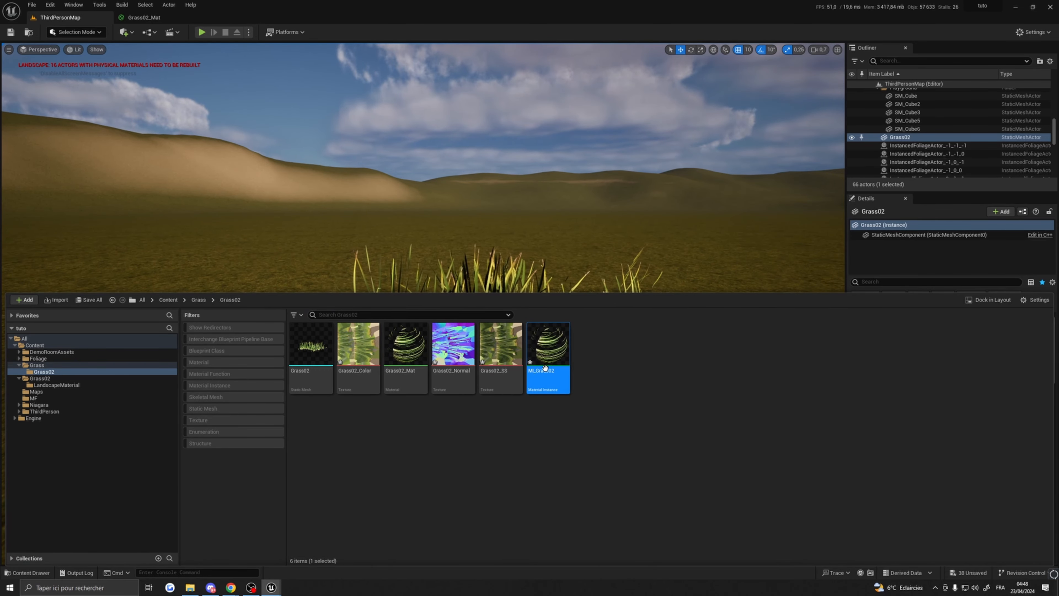
# Assign MI_Grass02 to the Grass02 mesh and override the instance's Brightness with about 0.5.
pyautogui.doubleClick(545, 367)
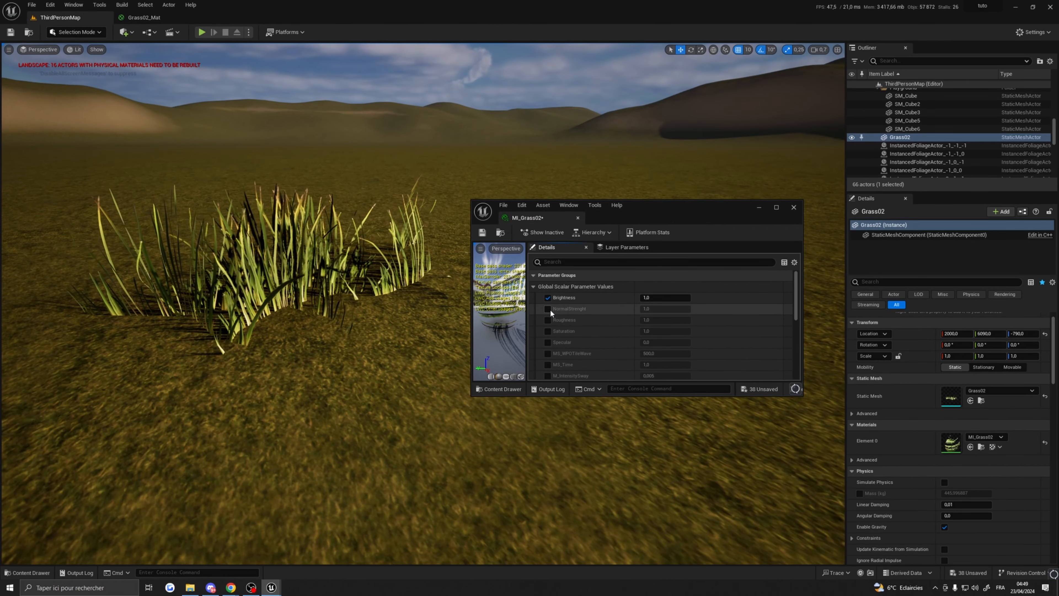
pyautogui.moveTo(663, 298)
pyautogui.mouseDown()
pyautogui.moveTo(705, 298)
pyautogui.moveTo(663, 298)
pyautogui.mouseUp()
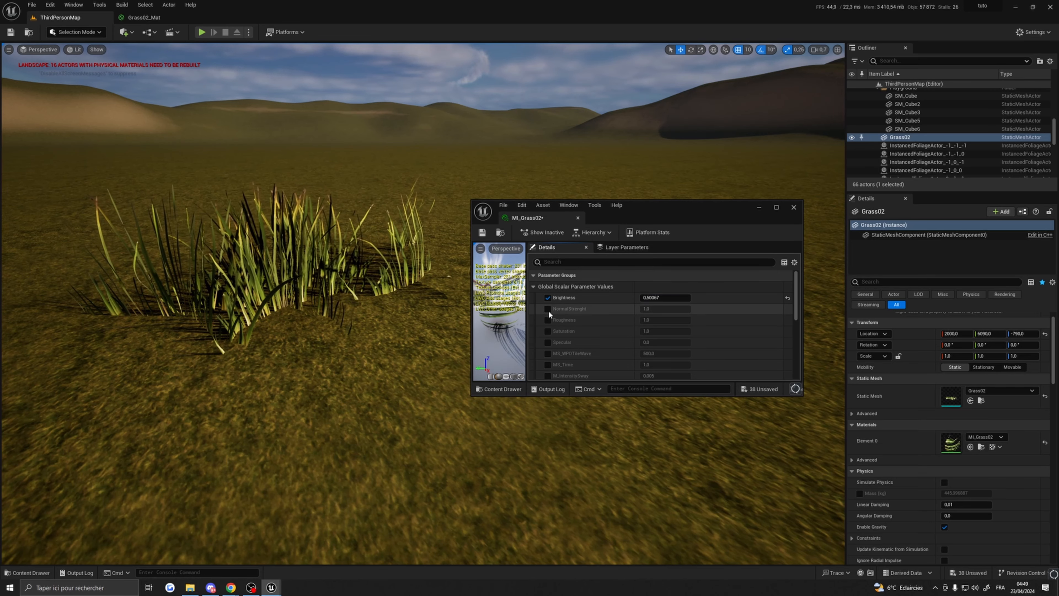
# Override NormalStrenght in MI_Grass02, trying 0 and then setting it to 1.
pyautogui.click(547, 309)
pyautogui.click(667, 309)
pyautogui.write('0')
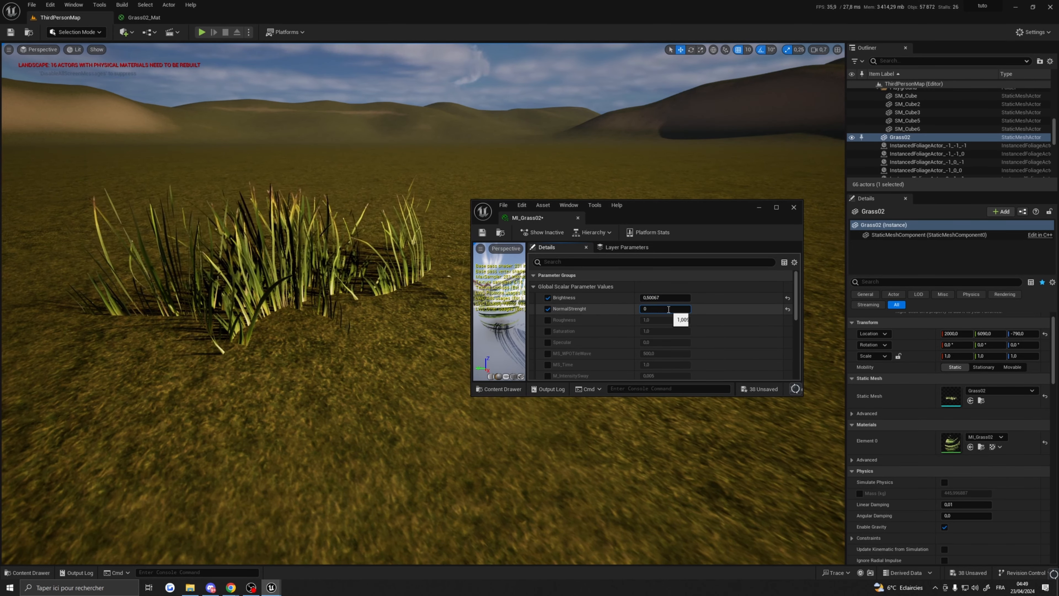
pyautogui.press('Return')
pyautogui.write('1,')
pyautogui.press('Return')
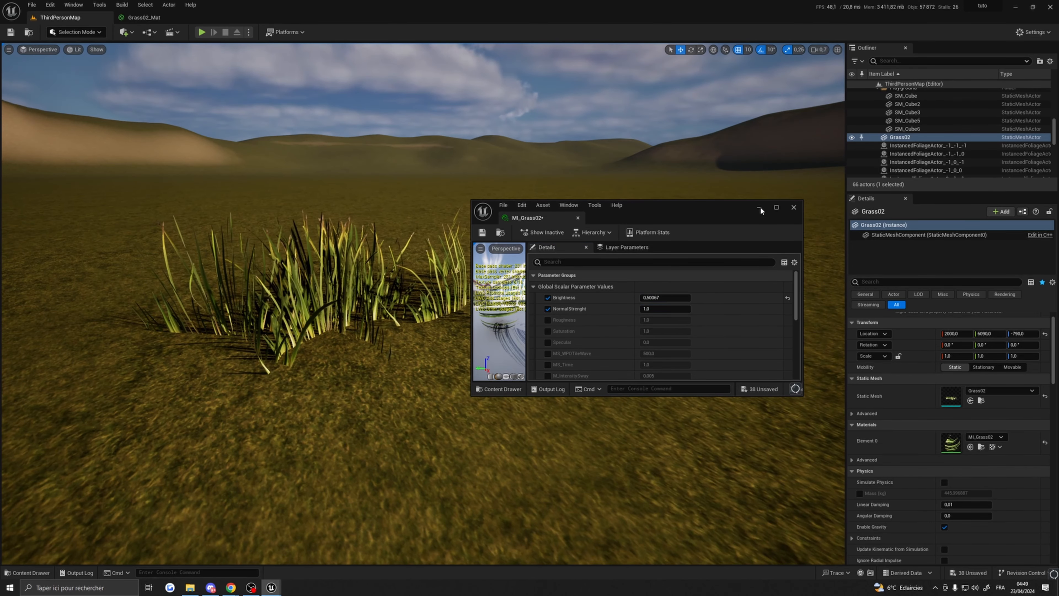
# Rotate the sunlight to relight the grass, then bring the MI_Grass02 editor back beside the grass clump.
pyautogui.click(760, 208)
pyautogui.hotkey('ctrl', 'l')
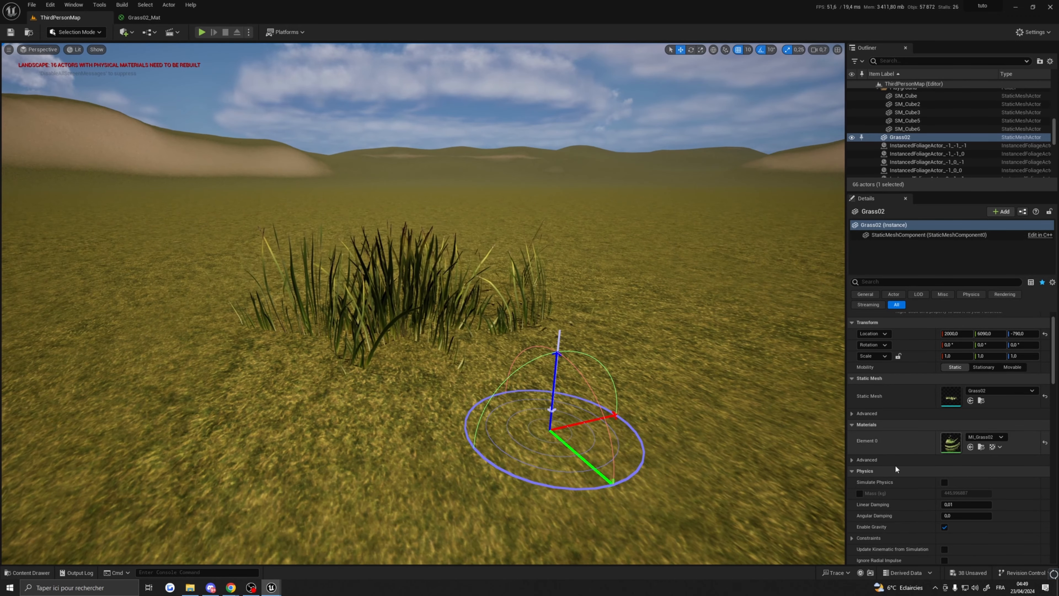
pyautogui.click(271, 587)
pyautogui.click(344, 557)
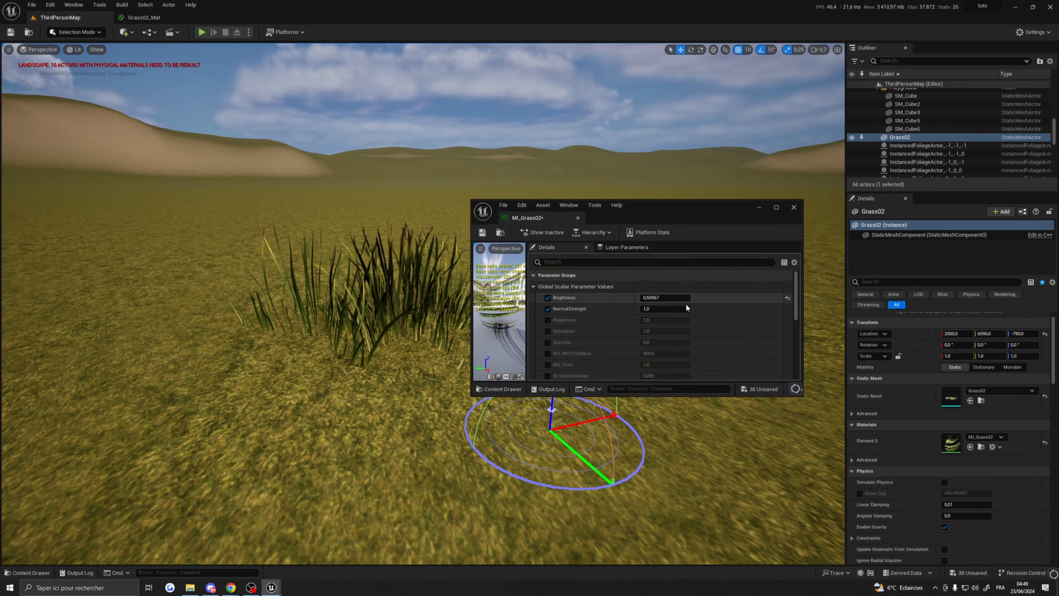
pyautogui.click(649, 309)
pyautogui.moveTo(687, 208); pyautogui.dragTo(814, 217)
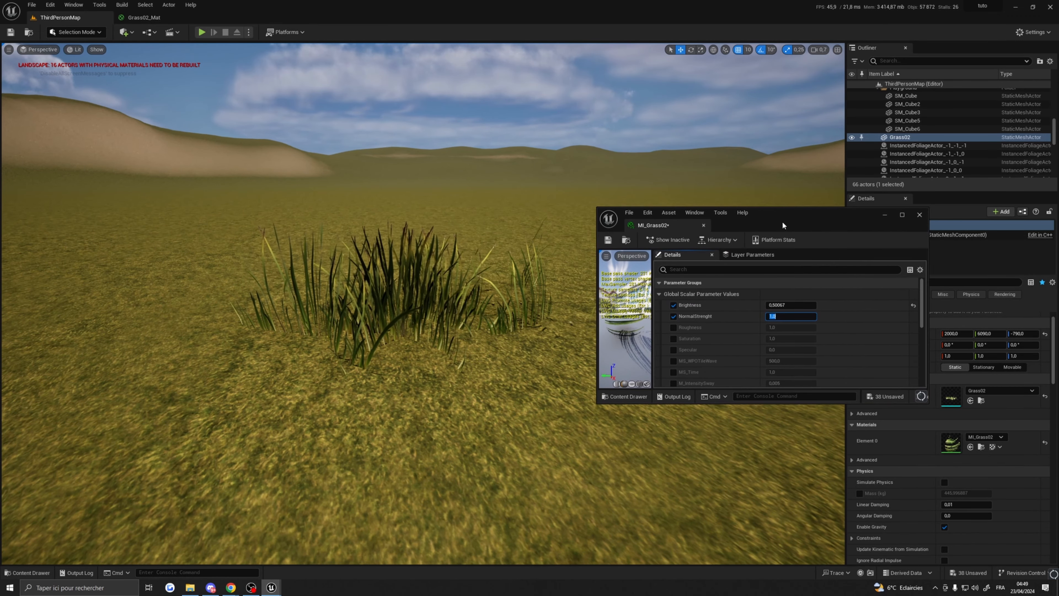
# Override Roughness with 0 and, after trying other amounts, Saturation with 1 in MI_Grass02.
pyautogui.click(674, 327)
pyautogui.click(786, 327)
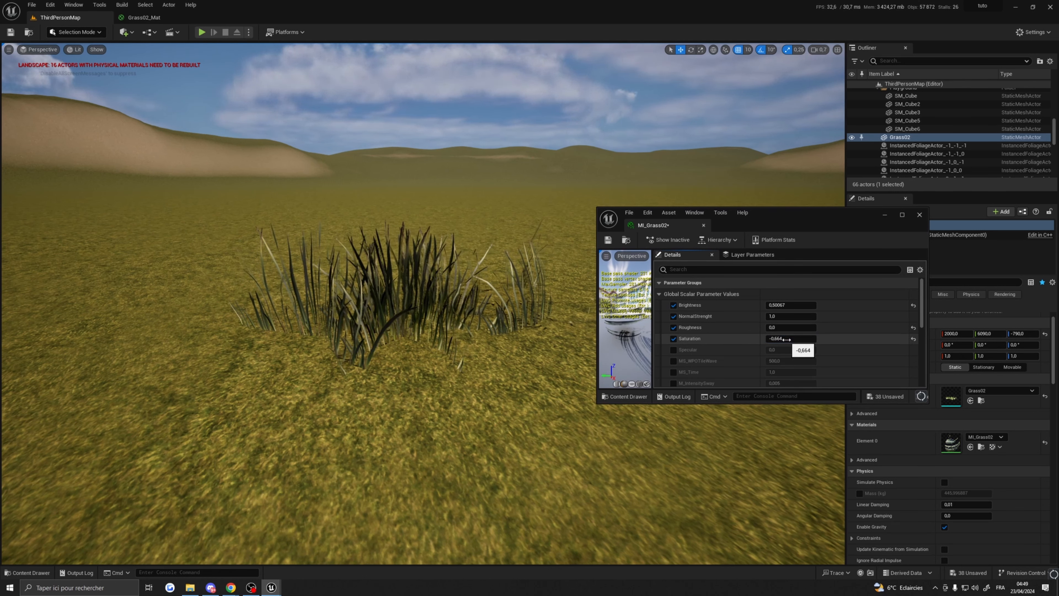
pyautogui.moveTo(786, 339); pyautogui.dragTo(812, 339)
pyautogui.write('1')
pyautogui.press('Return')
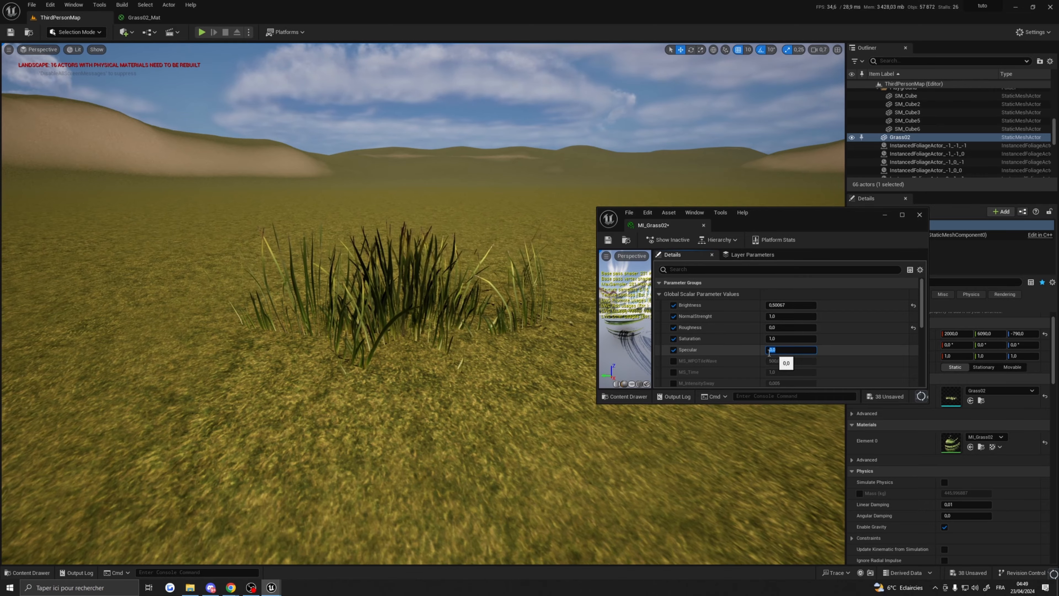
# Override the macro sway parameters in MI_Grass02: MS_WPOTileWave 5, MS_Time 0.1 and M_IntensitySway 0.122.
pyautogui.scroll(-2, 704, 325)
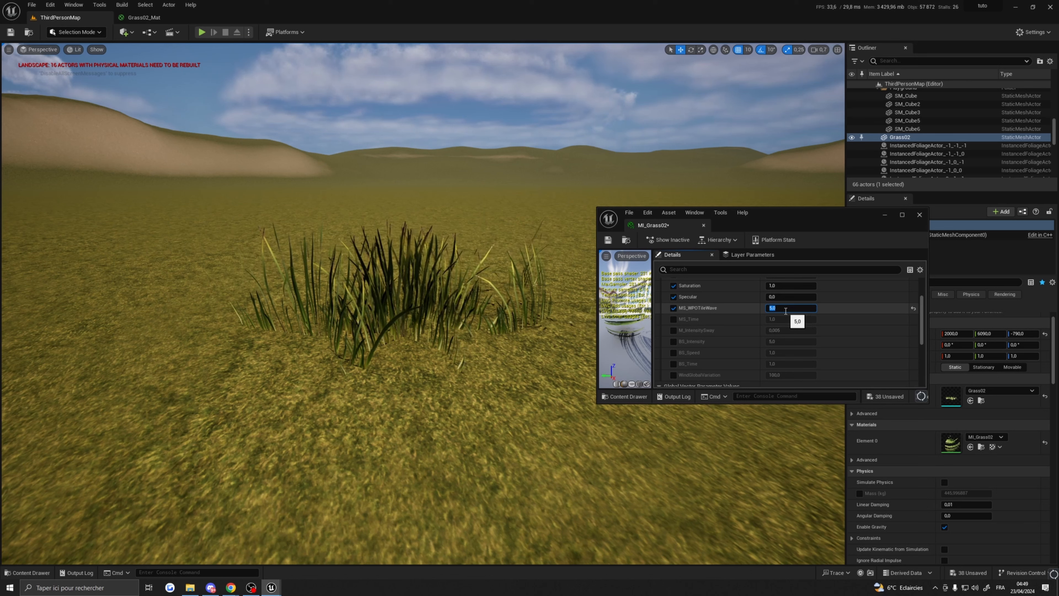
pyautogui.click(673, 330)
pyautogui.click(779, 330)
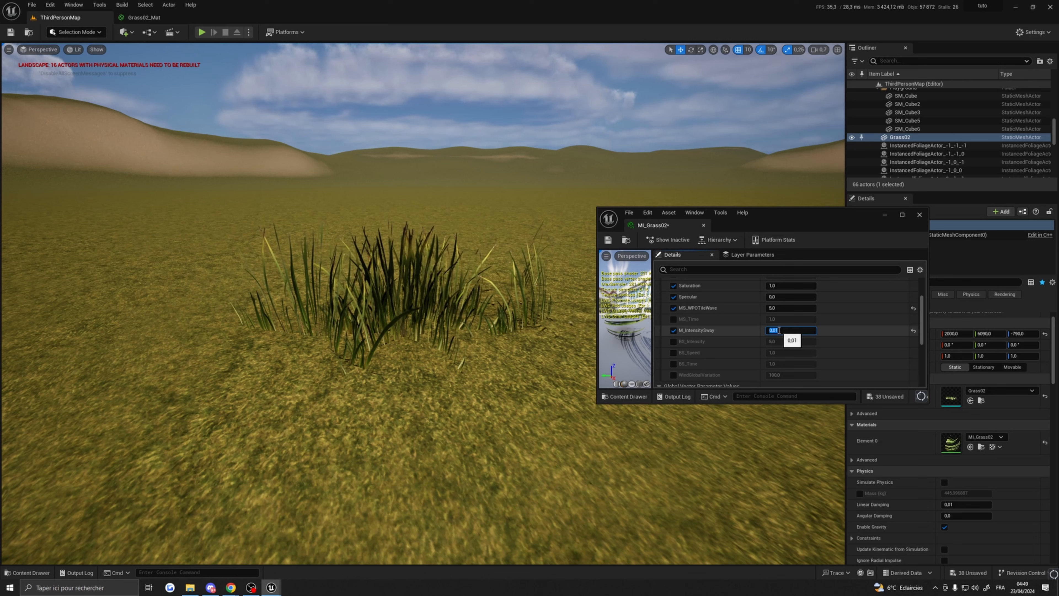
pyautogui.click(674, 318)
pyautogui.click(772, 319)
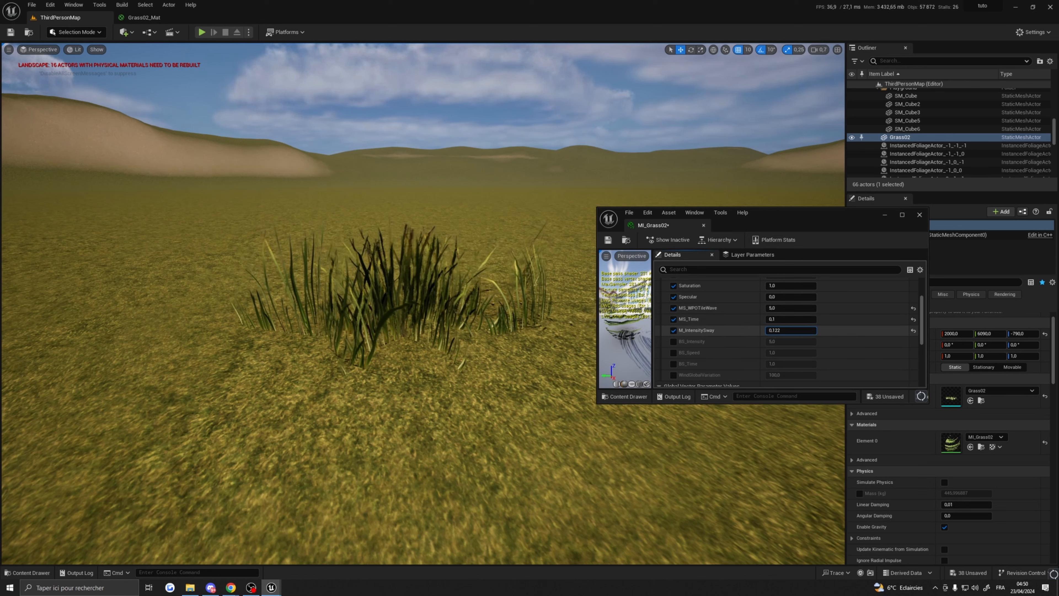
# Retune the sway in MI_Grass02: MS_Time 0.05, MS_WPOTileWave back to 5 after trying other amounts, and BS_Intensity overridden with about 29.79.
pyautogui.click(775, 321)
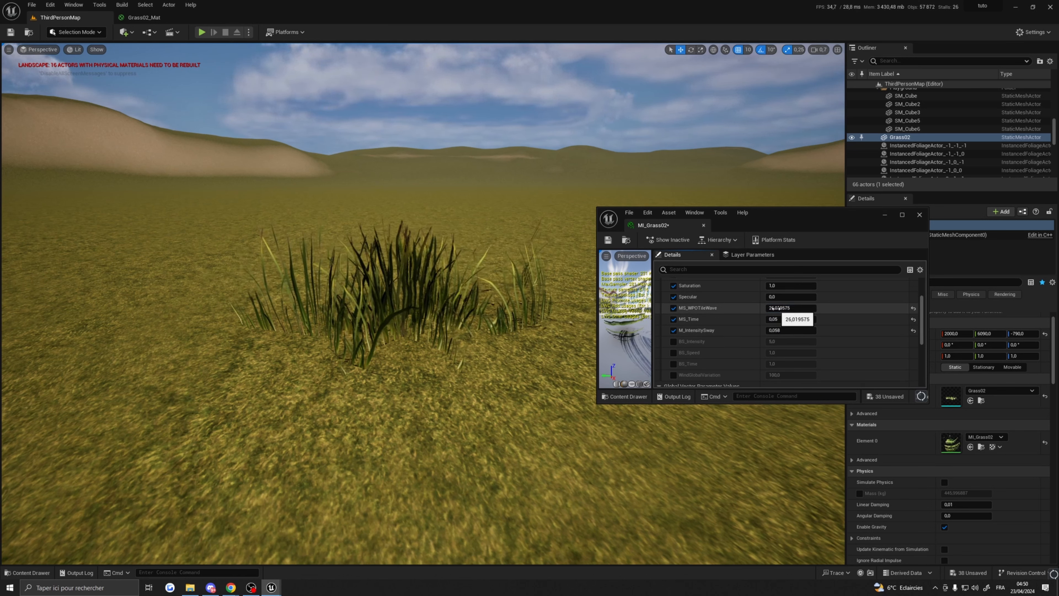
pyautogui.moveTo(774, 308); pyautogui.dragTo(801, 308)
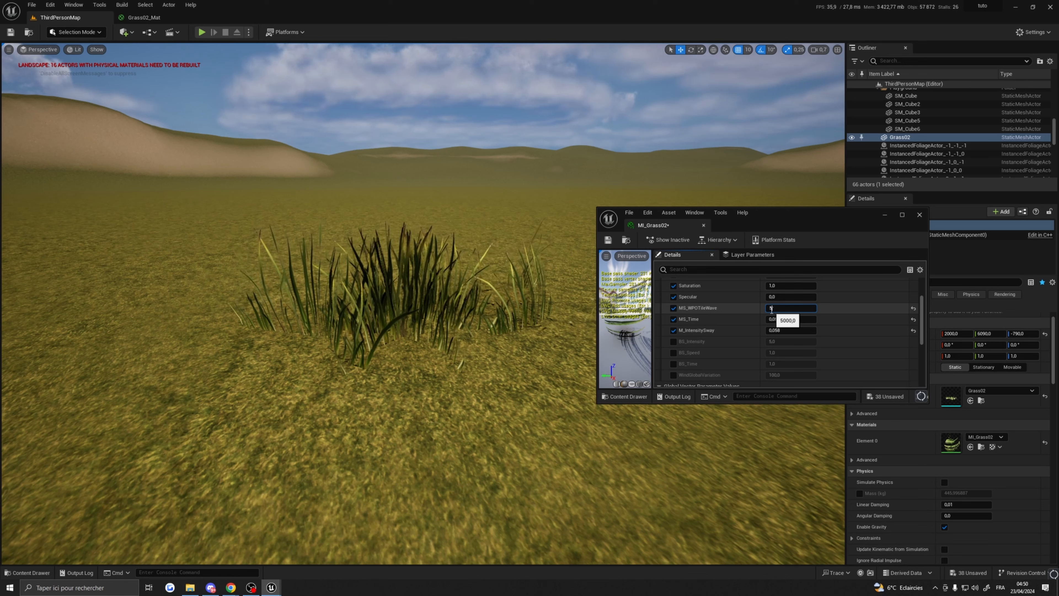
pyautogui.press('Return')
pyautogui.click(673, 341)
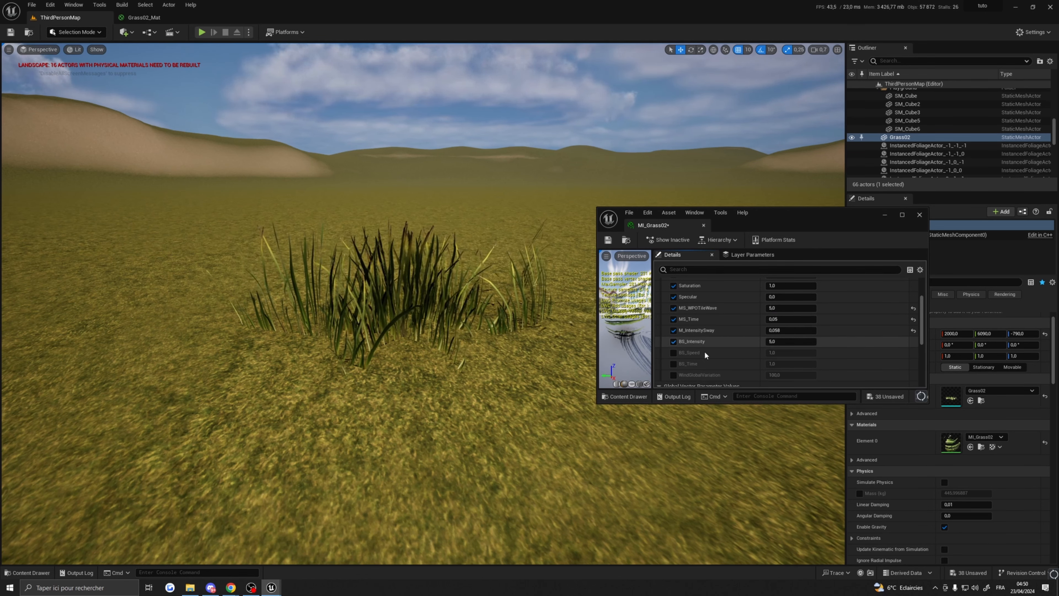
pyautogui.moveTo(778, 341); pyautogui.dragTo(784, 341)
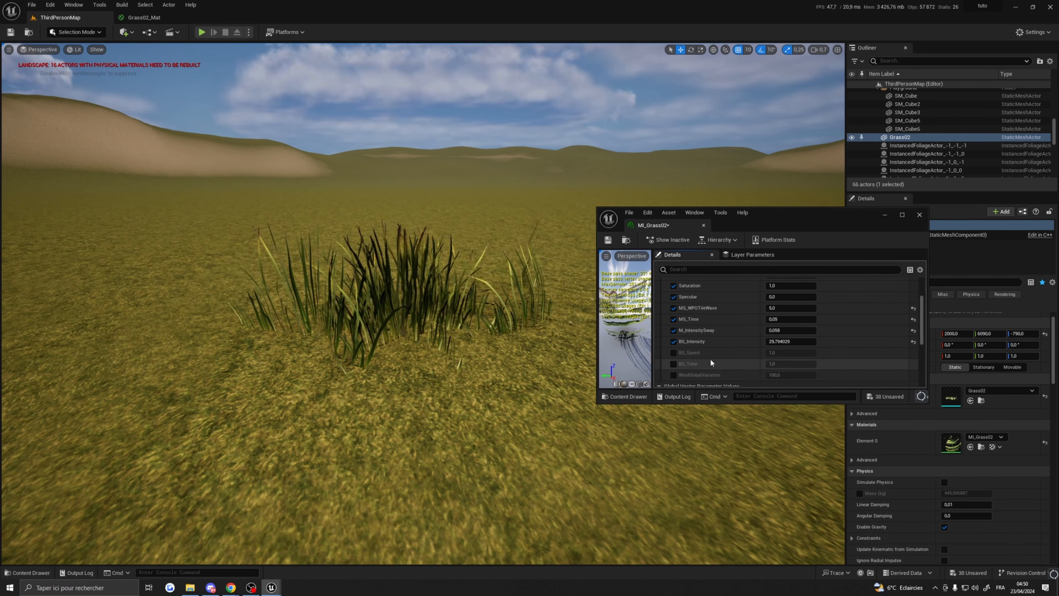
# Override TintGrass in MI_Grass02 with a pale yellow-green, about R 0.958, G 1, B 0.895.
pyautogui.scroll(-2, 711, 362)
pyautogui.click(673, 371)
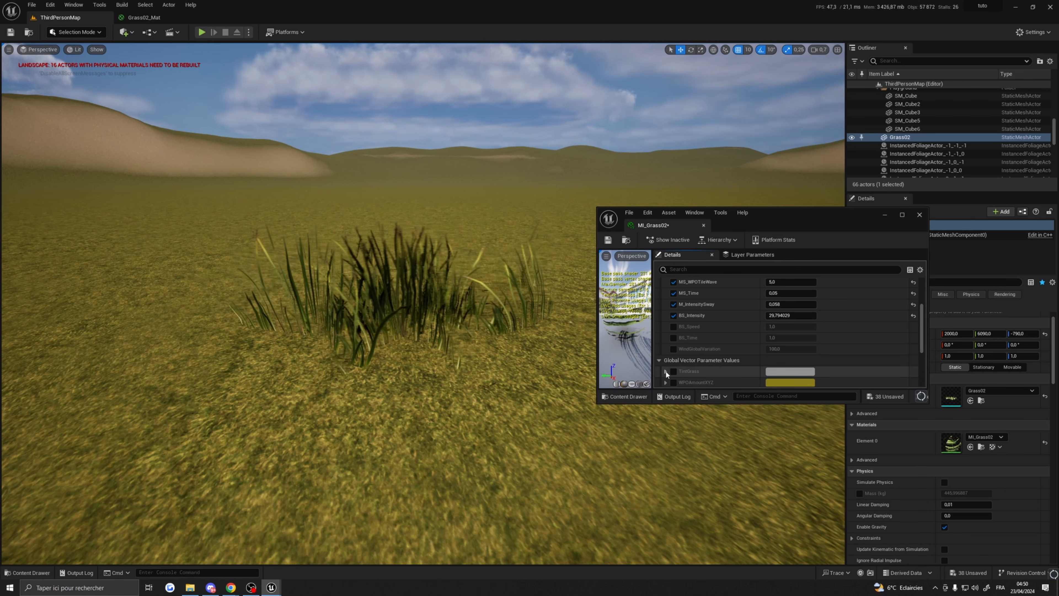
pyautogui.click(666, 371)
pyautogui.scroll(-3, 671, 354)
pyautogui.click(778, 335)
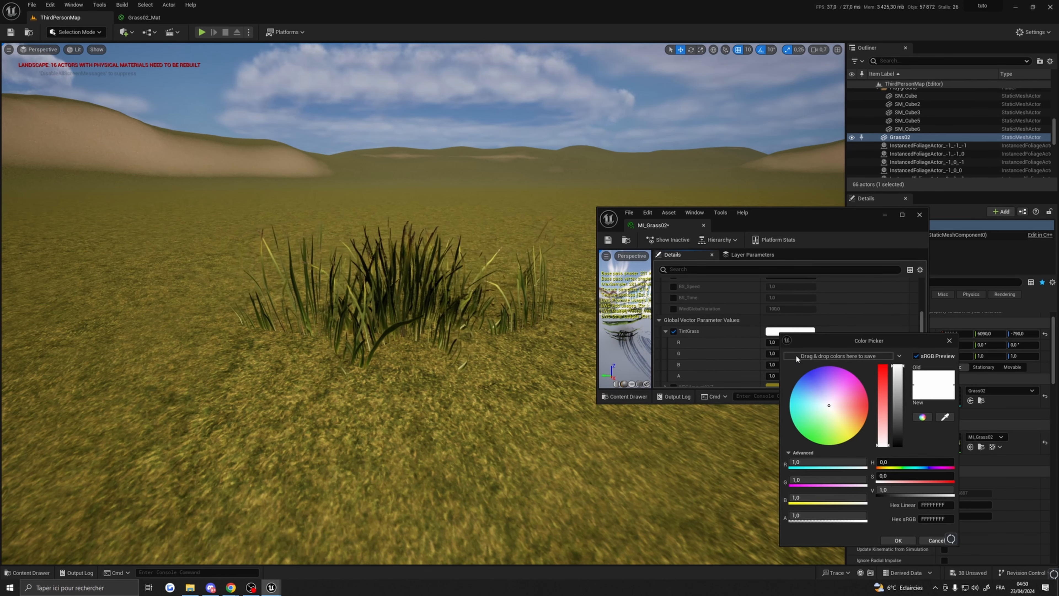
pyautogui.moveTo(828, 395)
pyautogui.mouseDown()
pyautogui.moveTo(831, 380)
pyautogui.moveTo(809, 376)
pyautogui.moveTo(805, 429)
pyautogui.moveTo(864, 403)
pyautogui.moveTo(832, 400)
pyautogui.moveTo(831, 412)
pyautogui.mouseUp()
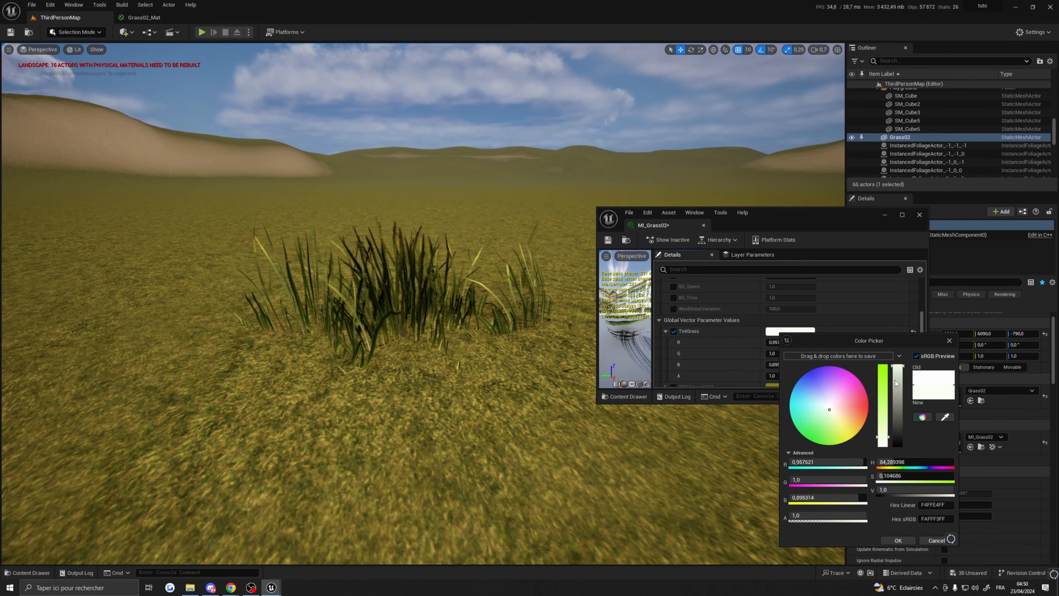
pyautogui.click(898, 539)
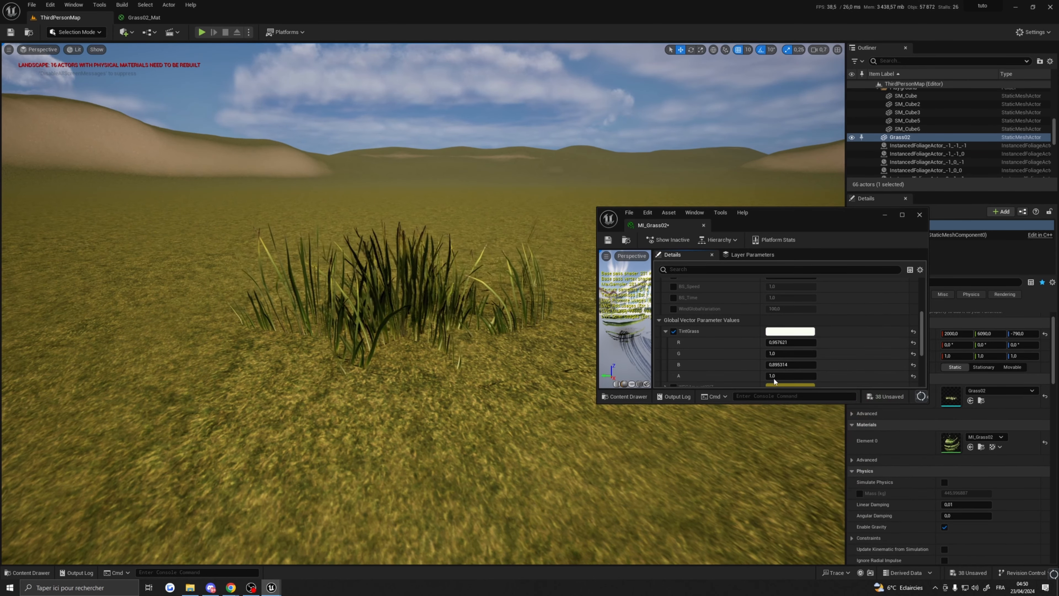
# Put the MI_Grass02 editor away, switch the level editor to Foliage mode and delete the old foliage type.
pyautogui.click(885, 216)
pyautogui.press('s')
pyautogui.moveTo(626, 292); pyautogui.dragTo(660, 298, button='right')
pyautogui.scroll(2, 625, 283)
pyautogui.click(63, 33)
pyautogui.click(71, 63)
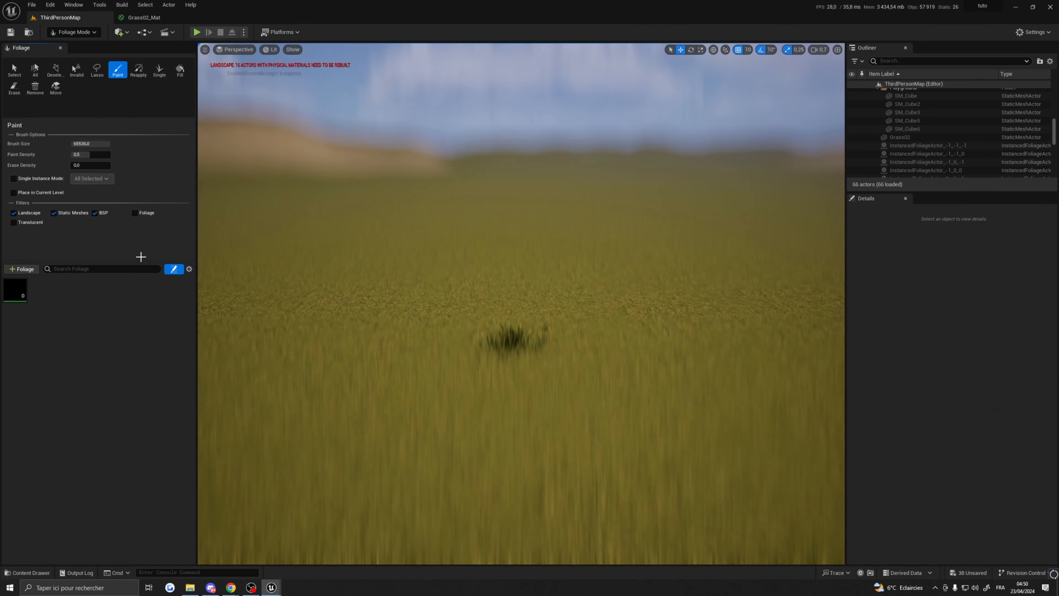
pyautogui.click(17, 247)
pyautogui.press('Delete')
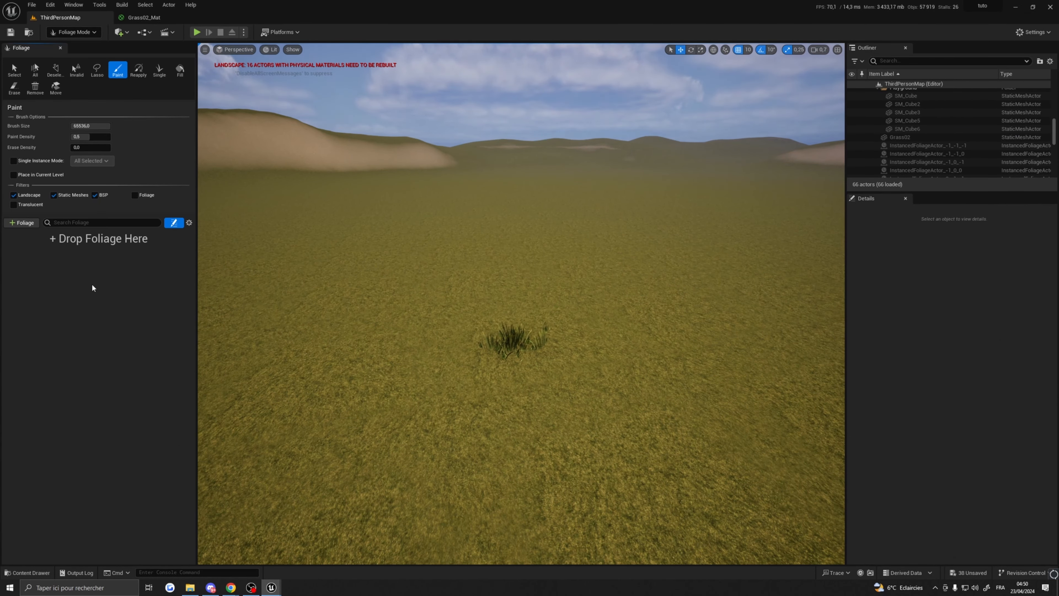
# Add the Grass02 static mesh from the Grass02 content folder as a foliage type and select it for painting.
pyautogui.click(27, 572)
pyautogui.moveTo(311, 346); pyautogui.dragTo(141, 277)
pyautogui.click(561, 378)
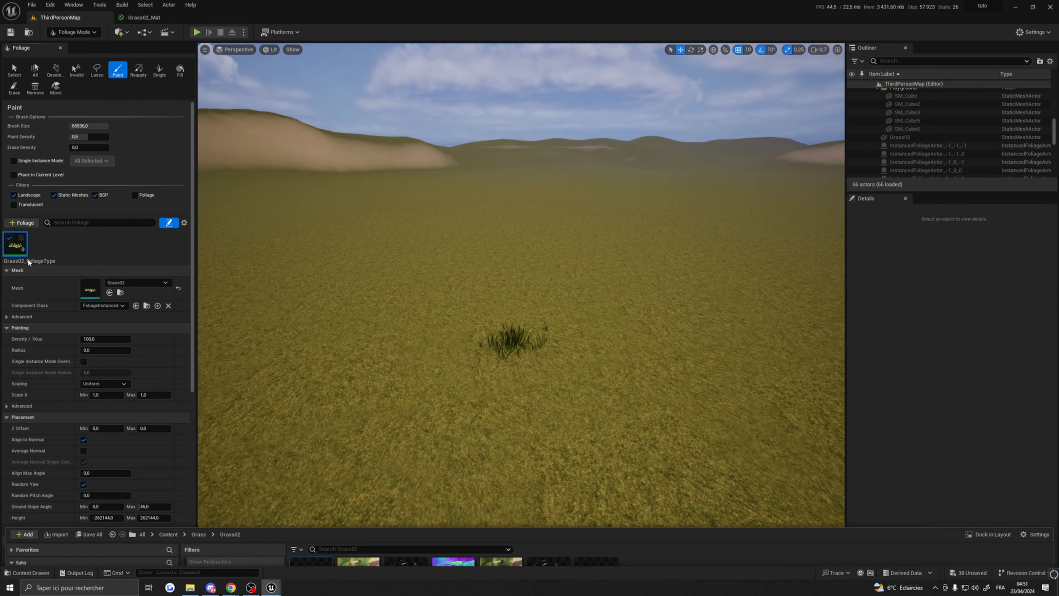
# Set the foliage brush size to 8192 and paint Grass02 onto the landscape around the existing clump.
pyautogui.moveTo(91, 124); pyautogui.dragTo(78, 125)
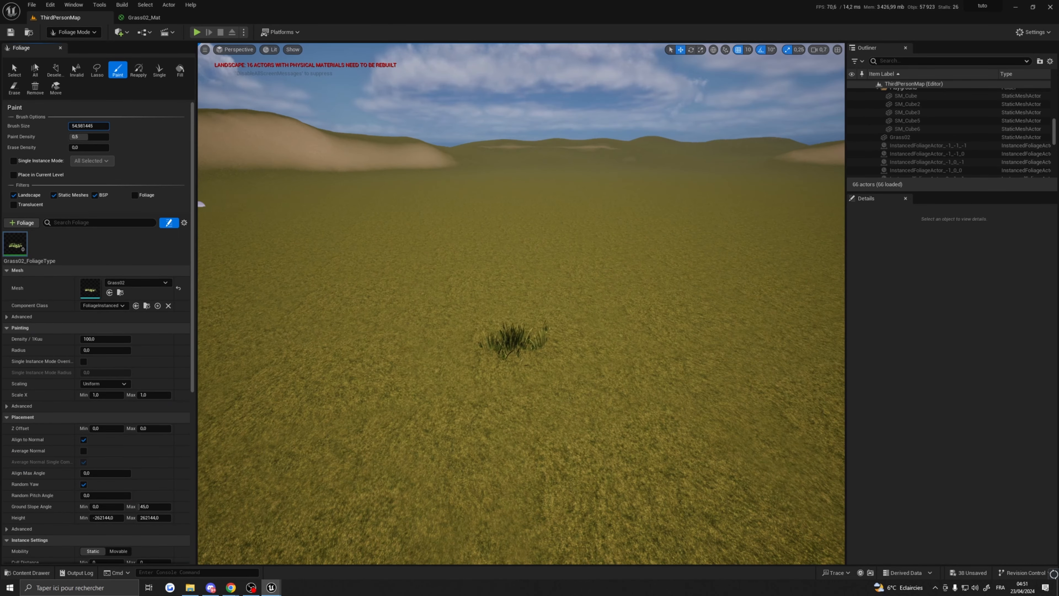
pyautogui.click(453, 242)
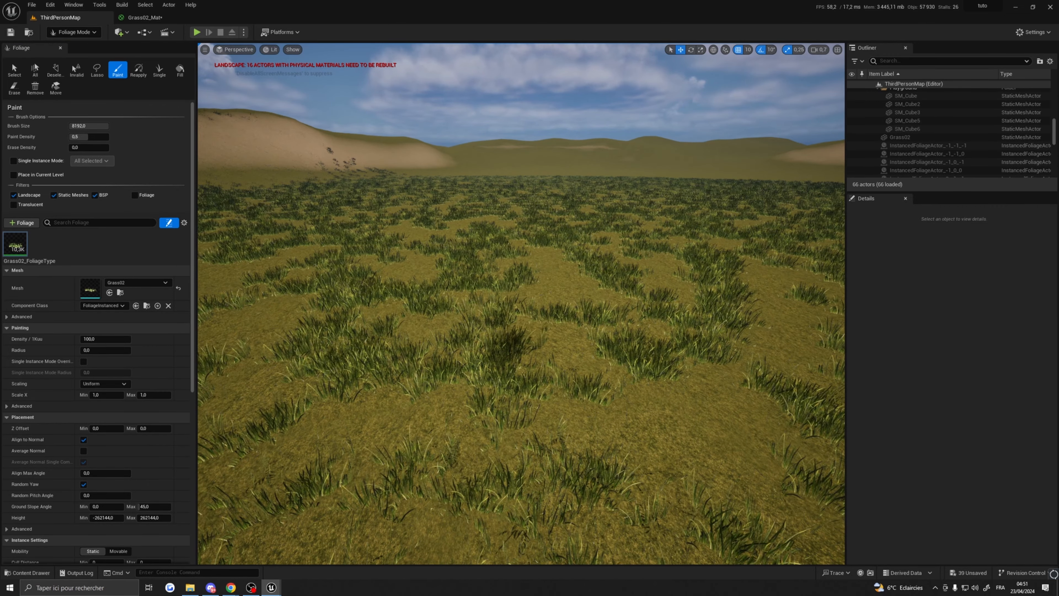
pyautogui.moveTo(453, 242); pyautogui.dragTo(408, 237, button='right')
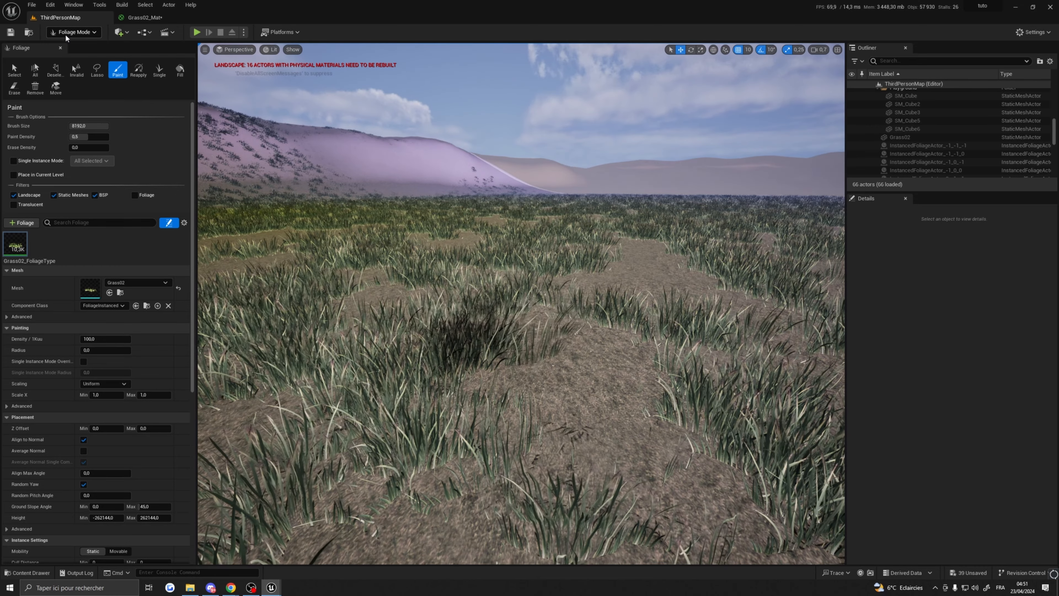
pyautogui.click(73, 31)
pyautogui.click(75, 52)
pyautogui.click(71, 33)
pyautogui.click(79, 57)
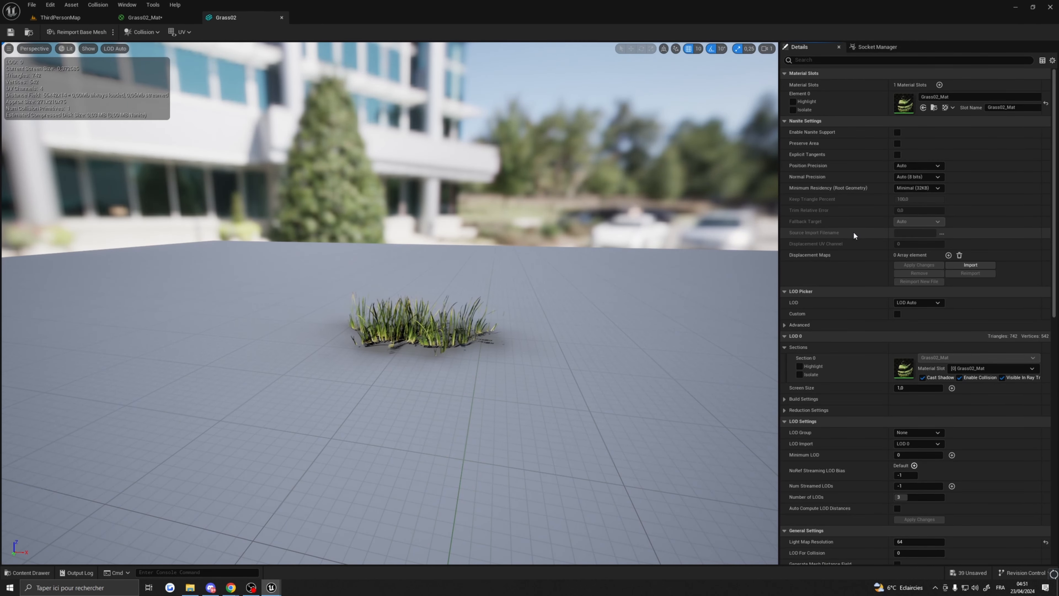
# Assign MI_Grass02 to the Grass02 mesh's material slot, close the mesh editor and return to ThirdPersonMap.
pyautogui.click(29, 573)
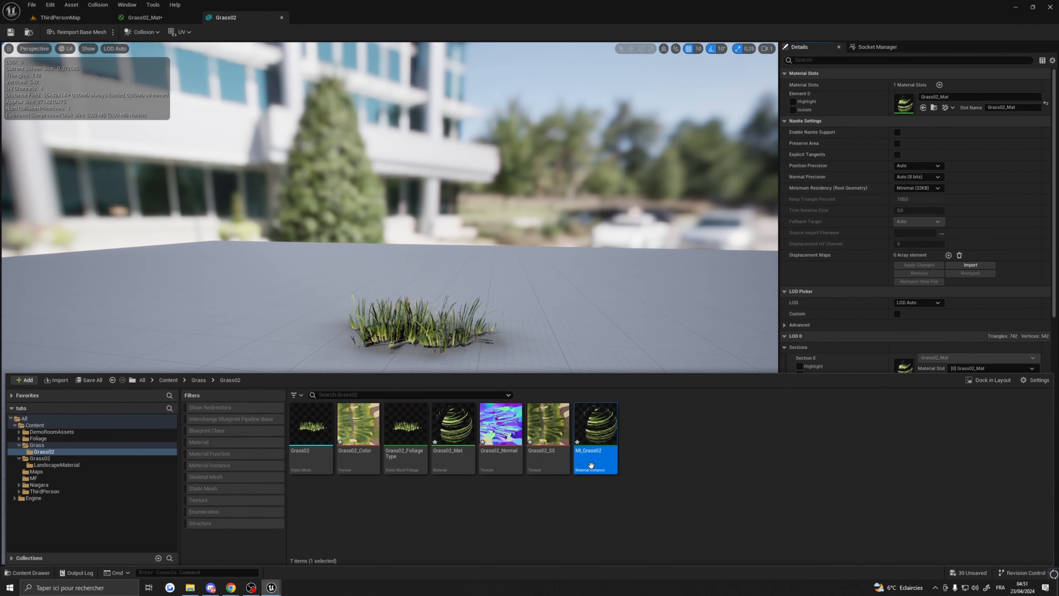
pyautogui.click(923, 108)
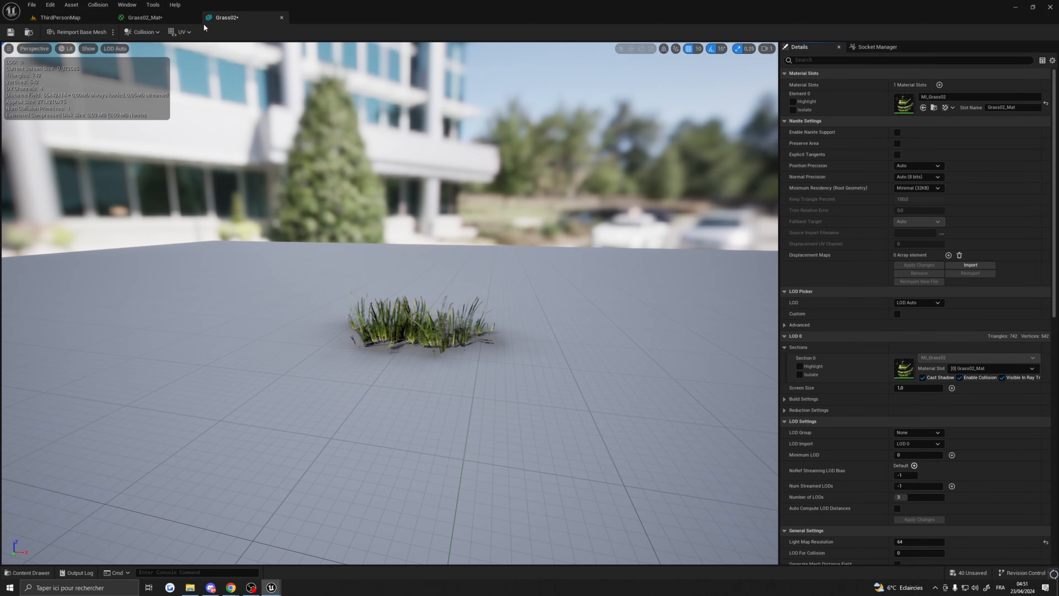
pyautogui.click(281, 17)
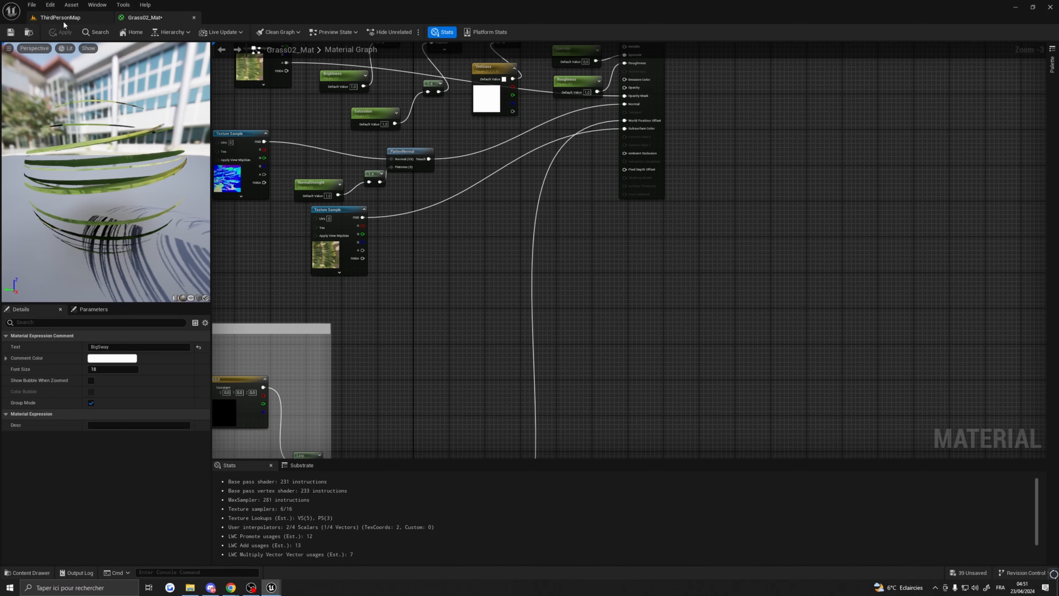
pyautogui.click(61, 18)
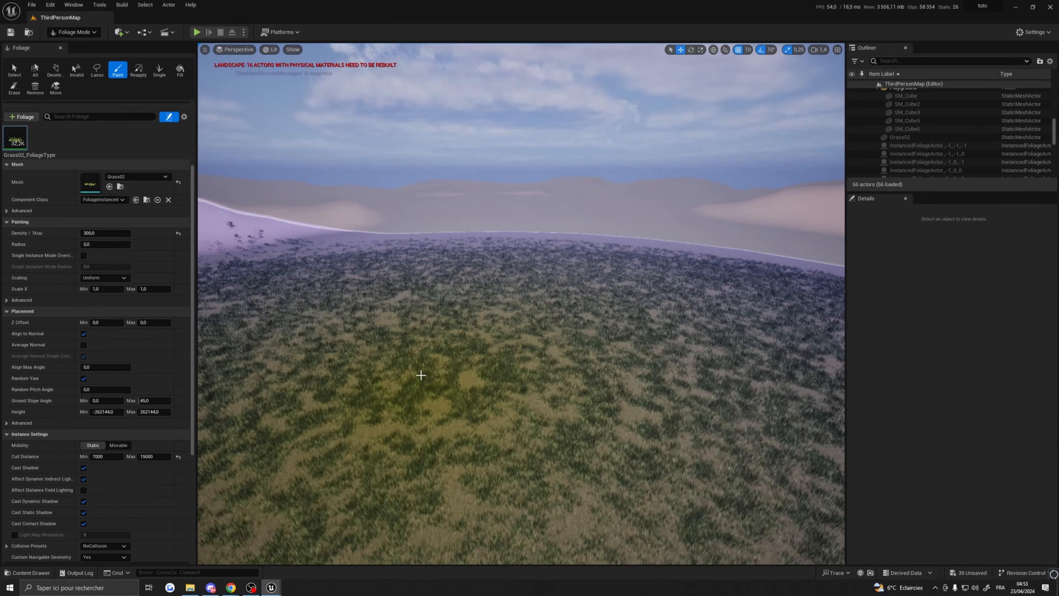
# Paint Grass02 foliage with large strokes across a wide area of the landscape, and return to a close view of the field.
pyautogui.moveTo(421, 375)
pyautogui.mouseDown()
pyautogui.moveTo(407, 295)
pyautogui.moveTo(503, 391)
pyautogui.moveTo(515, 423)
pyautogui.moveTo(355, 399)
pyautogui.moveTo(218, 327)
pyautogui.moveTo(327, 398)
pyautogui.mouseUp()
pyautogui.press('e')
pyautogui.moveTo(327, 397); pyautogui.dragTo(327, 455, button='right')
pyautogui.scroll(2, 327, 398)
pyautogui.moveTo(326, 397)
pyautogui.mouseDown()
pyautogui.moveTo(473, 189)
pyautogui.moveTo(685, 141)
pyautogui.moveTo(709, 402)
pyautogui.moveTo(348, 241)
pyautogui.moveTo(511, 390)
pyautogui.mouseUp()
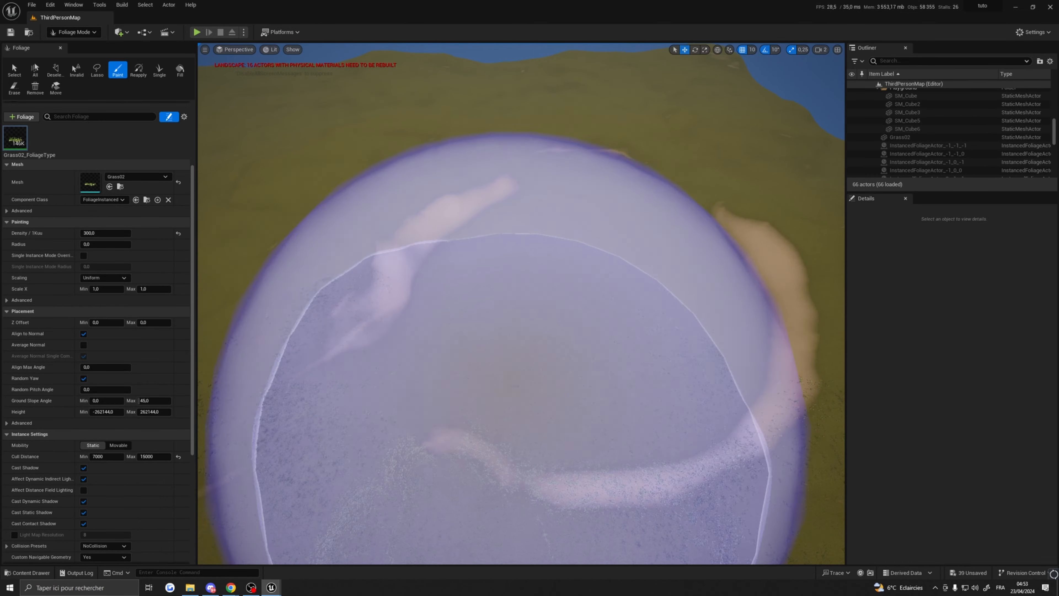
pyautogui.press('w')
pyautogui.moveTo(511, 390)
pyautogui.mouseDown(button='right')
pyautogui.moveTo(511, 333)
pyautogui.moveTo(493, 427)
pyautogui.moveTo(496, 334)
pyautogui.mouseUp(button='right')
pyautogui.scroll(1, 511, 390)
pyautogui.scroll(-2, 496, 389)
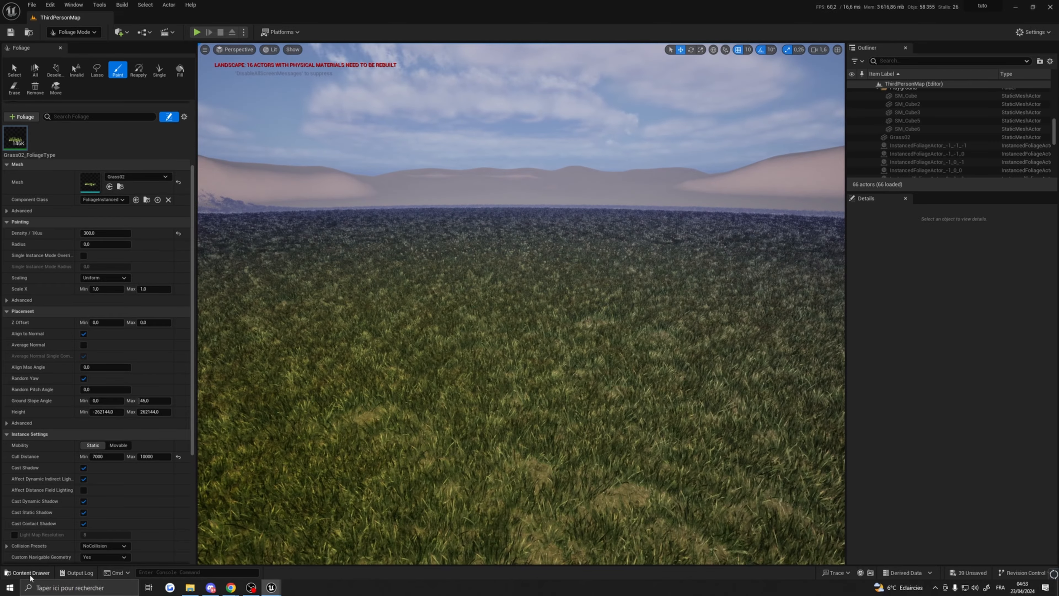
# Open the Grass02_Mat material and add a DitherTemporalAA node beside the subsurface texture sample.
pyautogui.click(28, 572)
pyautogui.click(445, 380)
pyautogui.hotkey('ctrl', 'space')
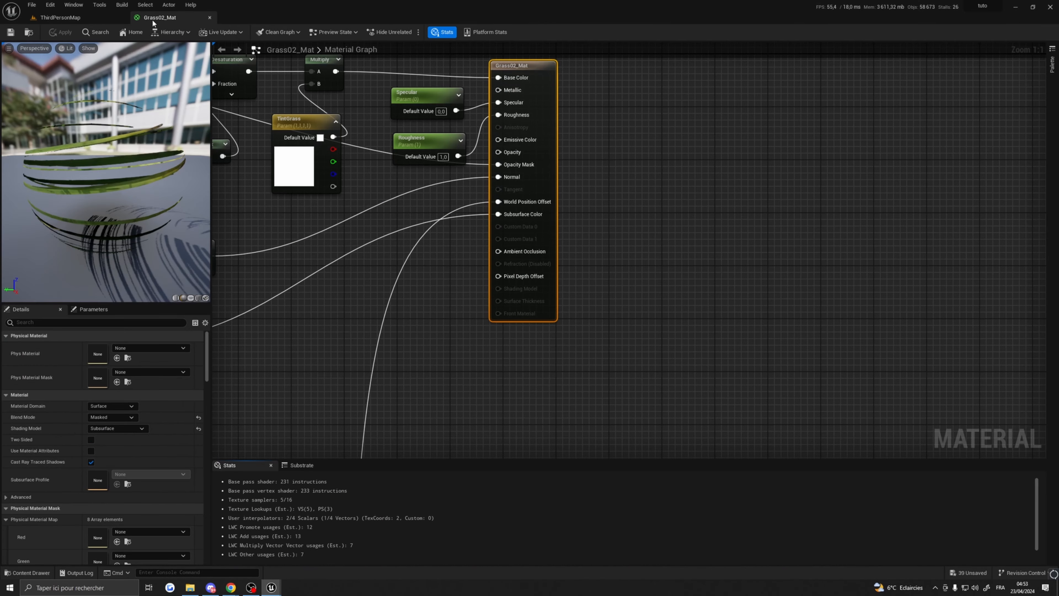
pyautogui.scroll(-5, 808, 254)
pyautogui.scroll(3, 626, 242)
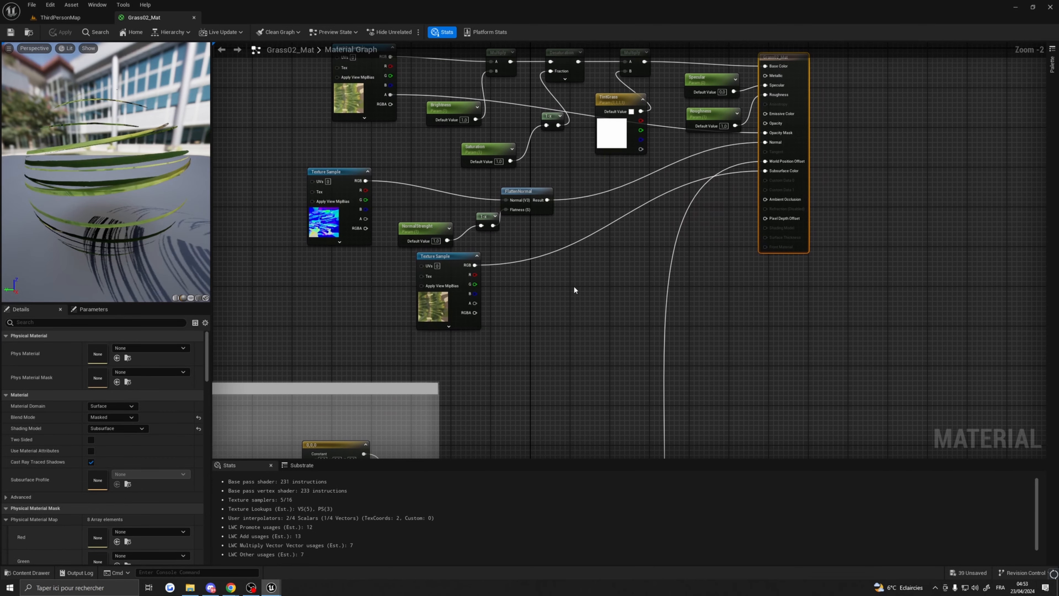
pyautogui.rightClick(621, 288)
pyautogui.write('dither')
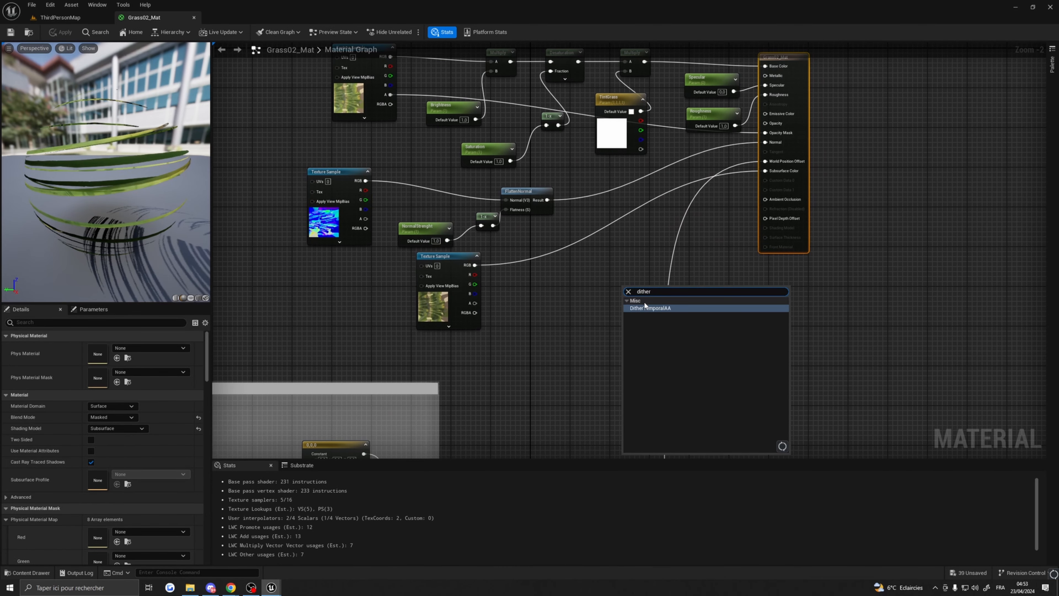
pyautogui.click(644, 307)
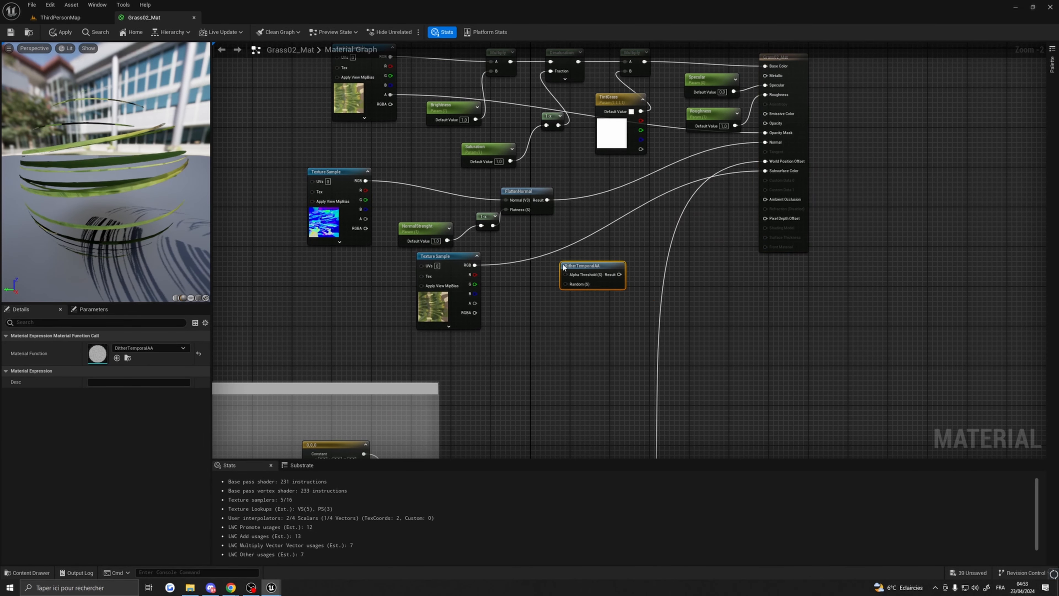
pyautogui.moveTo(569, 260); pyautogui.dragTo(628, 254)
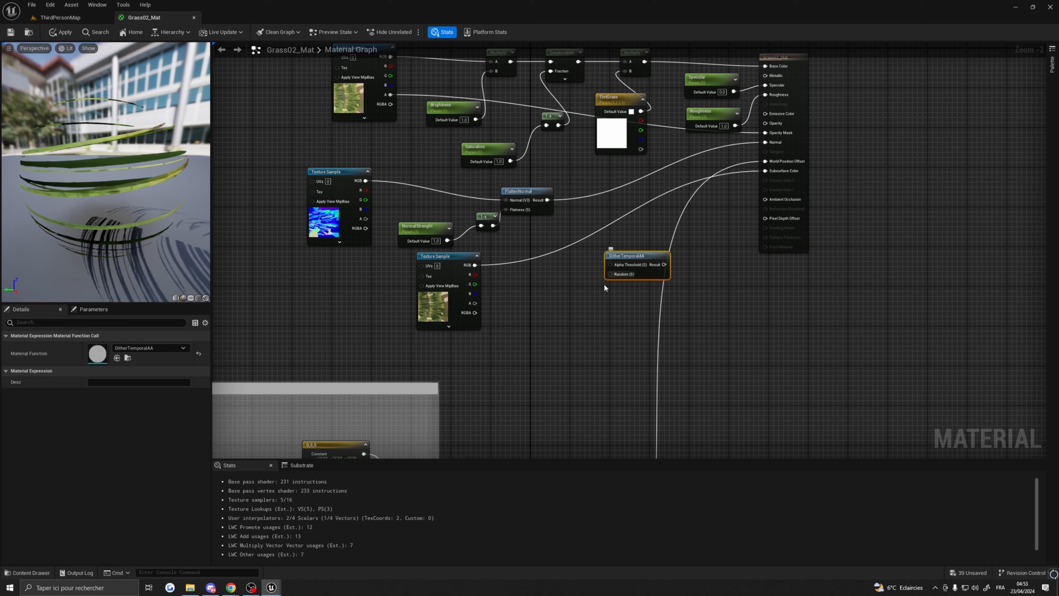
# Add a PerInstanceFadeAmount node, connect it to DitherTemporalAA's Alpha Threshold and place it just before that node.
pyautogui.rightClick(596, 297)
pyautogui.write('amount')
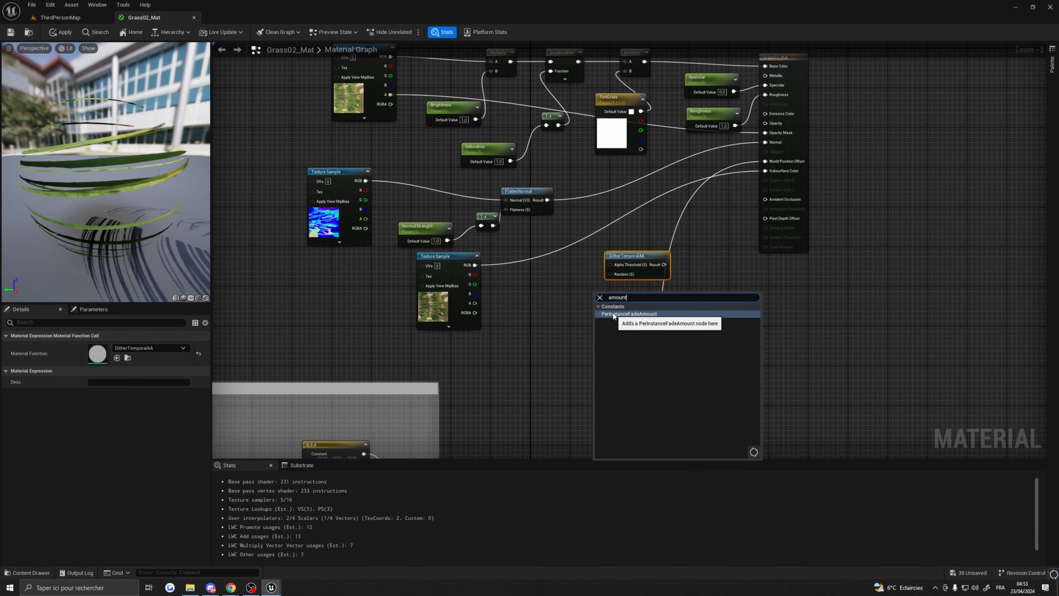
pyautogui.click(613, 314)
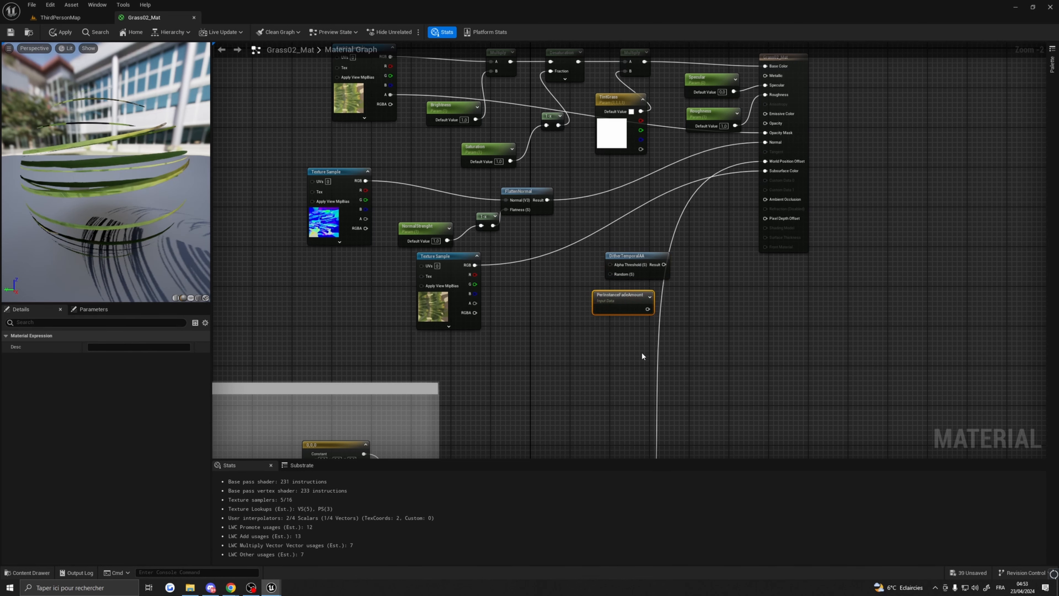
pyautogui.moveTo(648, 310); pyautogui.dragTo(608, 266)
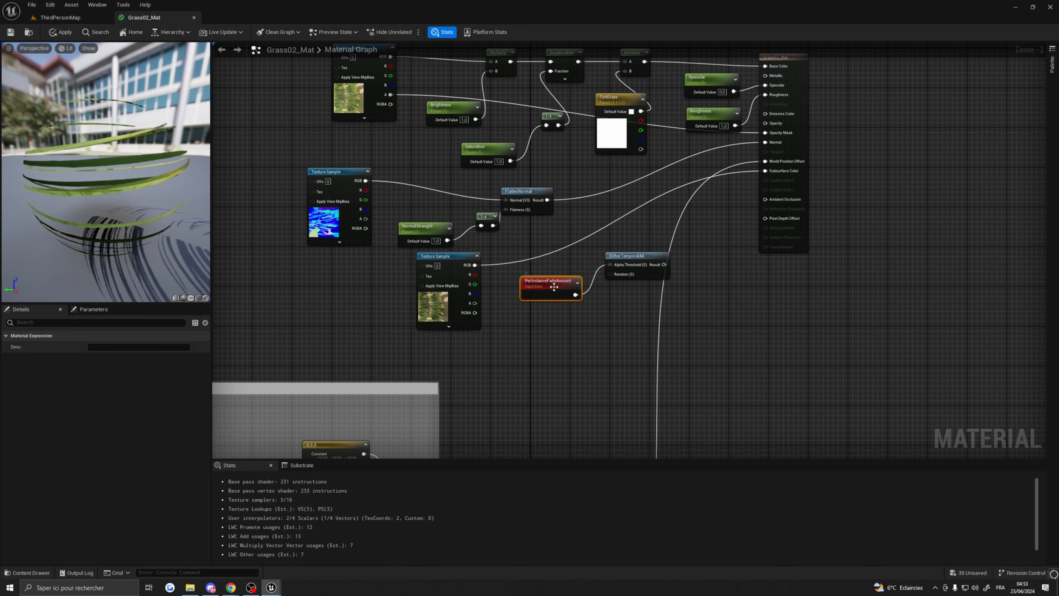
pyautogui.moveTo(555, 286); pyautogui.dragTo(550, 262)
# Multiply the color texture's alpha by the DitherTemporalAA result into Opacity Mask, and save and close Grass02_Mat.
pyautogui.moveTo(693, 224); pyautogui.dragTo(655, 277, button='right')
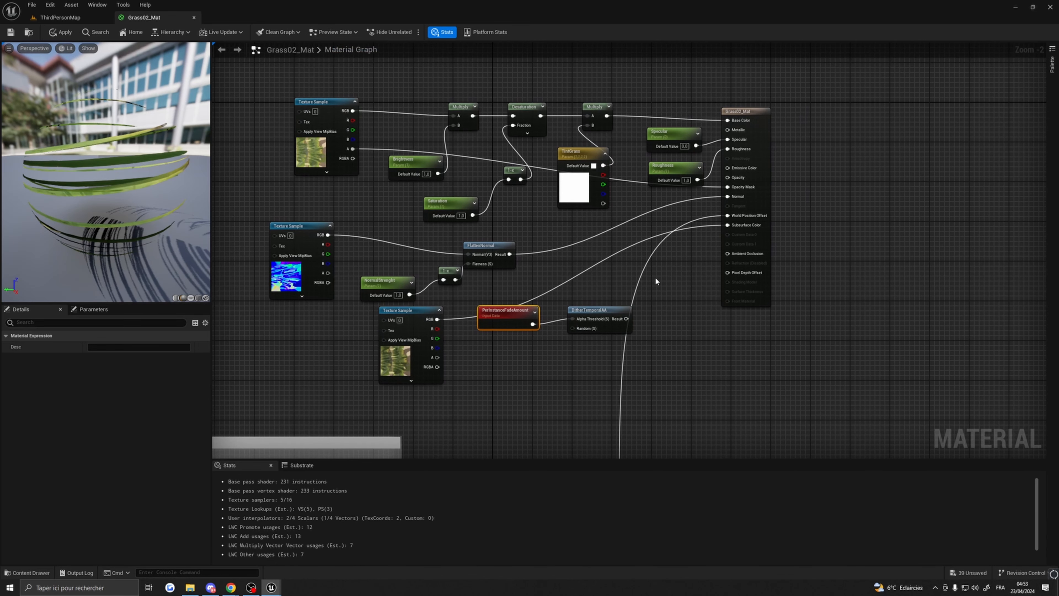
pyautogui.click(668, 256)
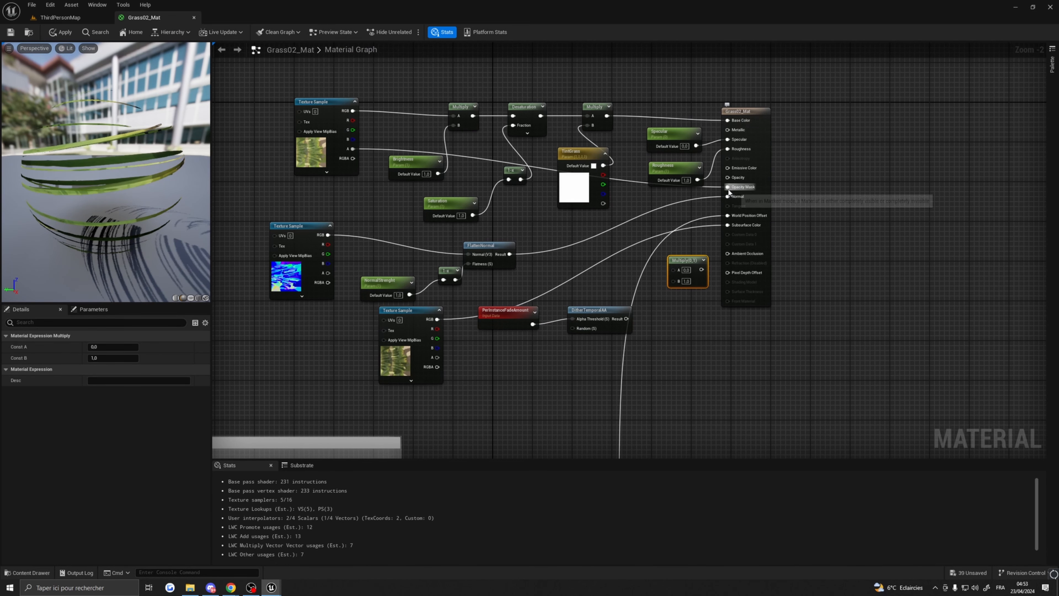
pyautogui.keyDown('ctrl'); pyautogui.moveTo(727, 187); pyautogui.dragTo(670, 270); pyautogui.keyUp('ctrl')
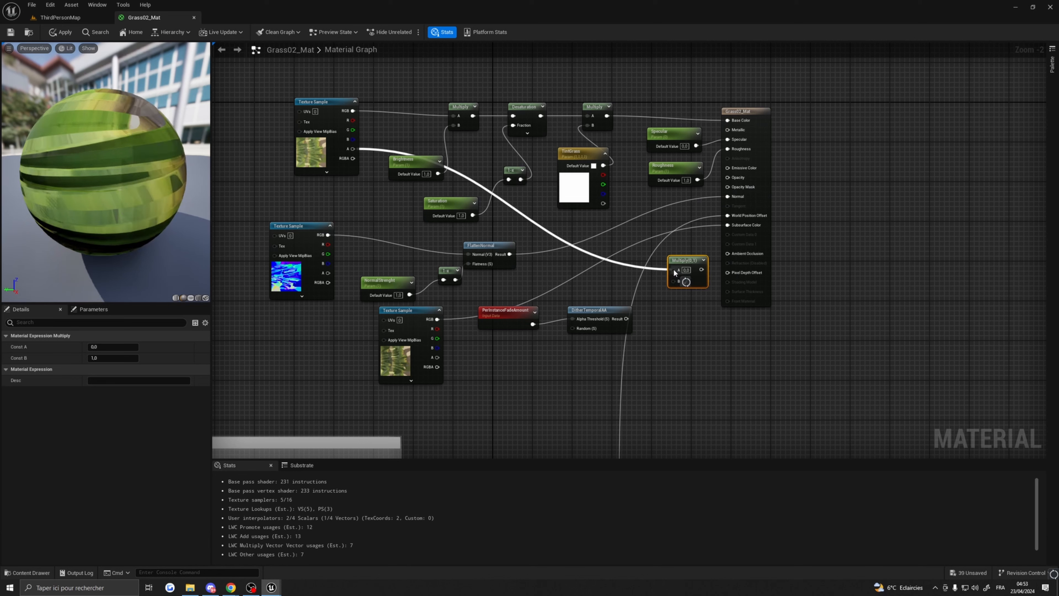
pyautogui.moveTo(626, 318); pyautogui.dragTo(727, 187)
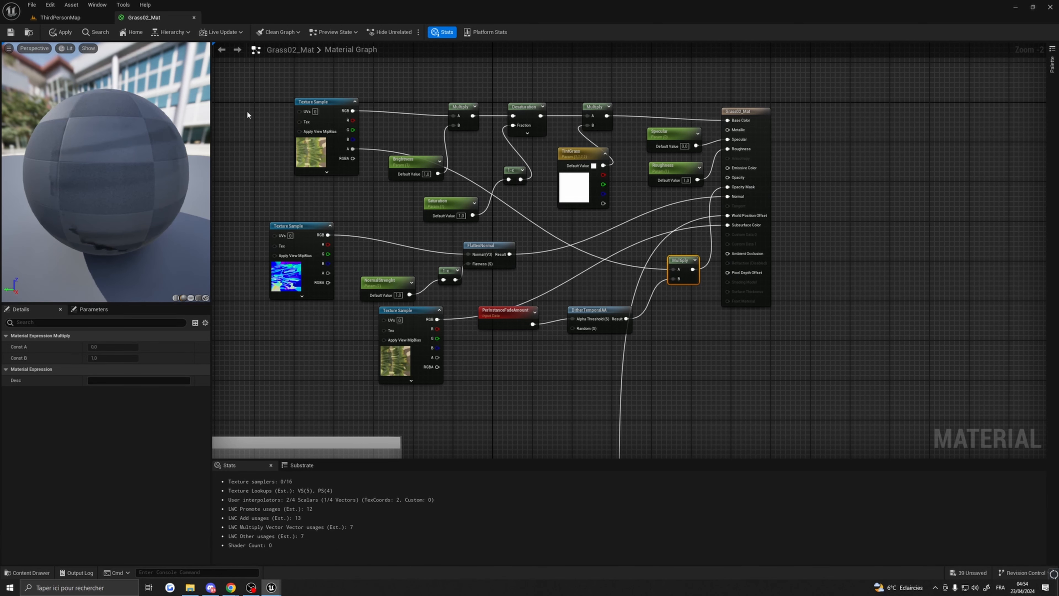
pyautogui.click(10, 32)
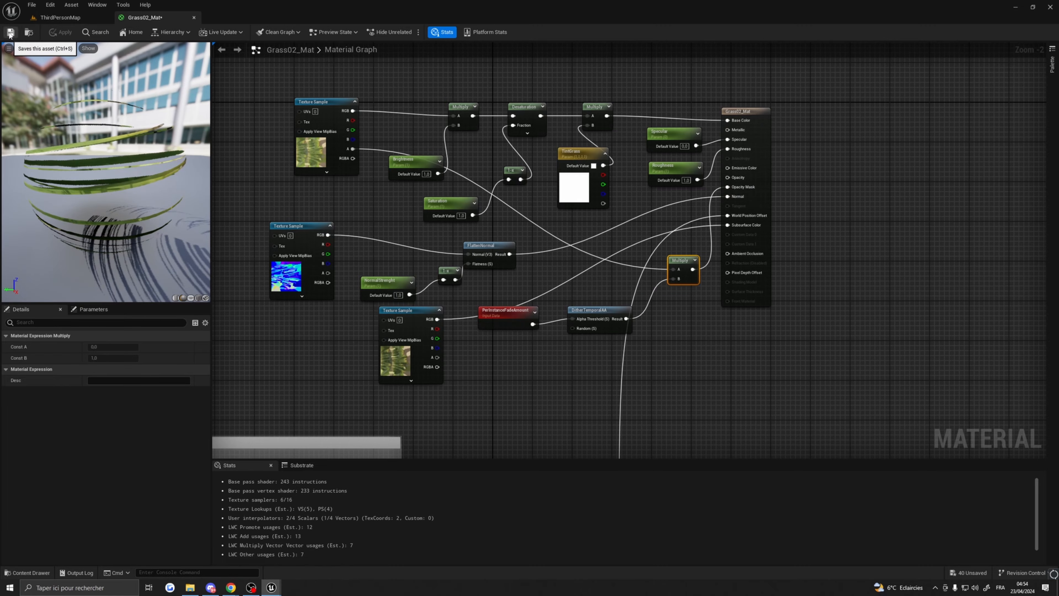
pyautogui.click(193, 18)
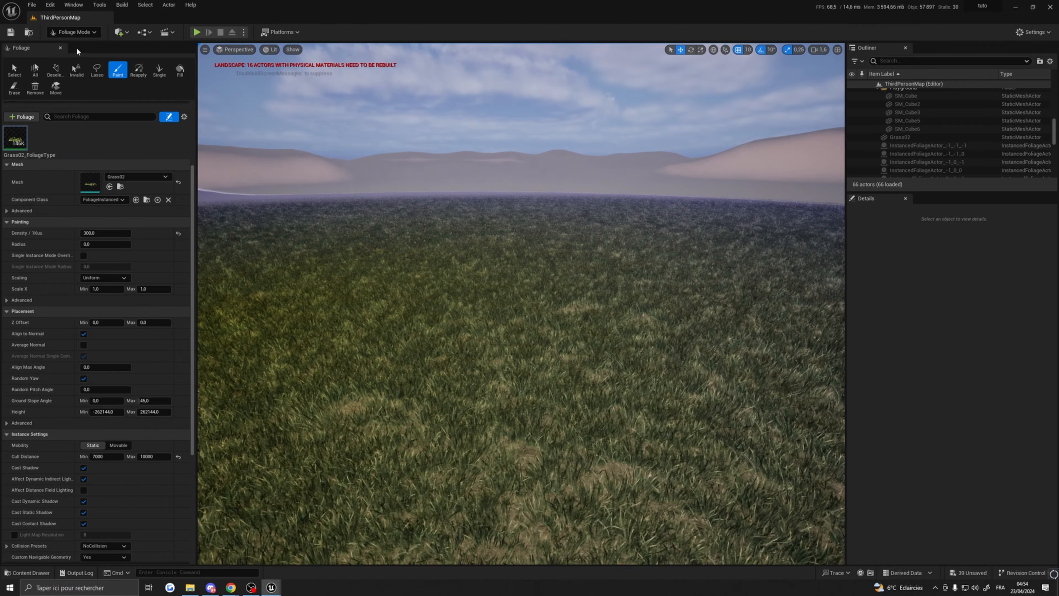
# Set the Grass02 foliage cull distance to 2000 minimum and 15000 maximum, and check the fade across the field.
pyautogui.click(74, 35)
pyautogui.click(71, 35)
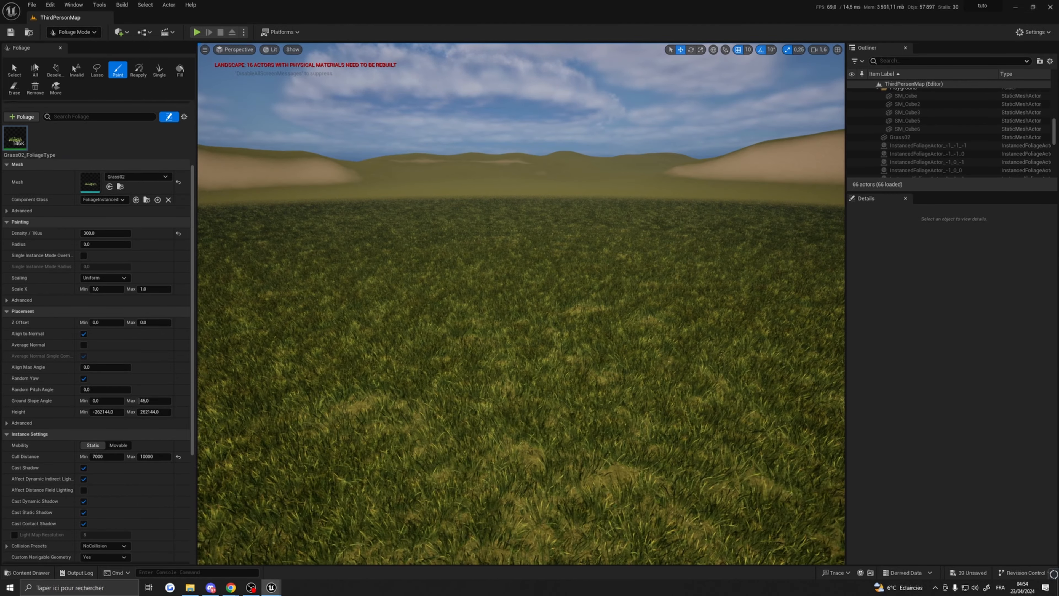
pyautogui.press('w')
pyautogui.moveTo(522, 303)
pyautogui.mouseDown(button='right')
pyautogui.moveTo(519, 225)
pyautogui.moveTo(550, 270)
pyautogui.mouseUp(button='right')
pyautogui.scroll(-5, 521, 279)
pyautogui.scroll(5, 520, 227)
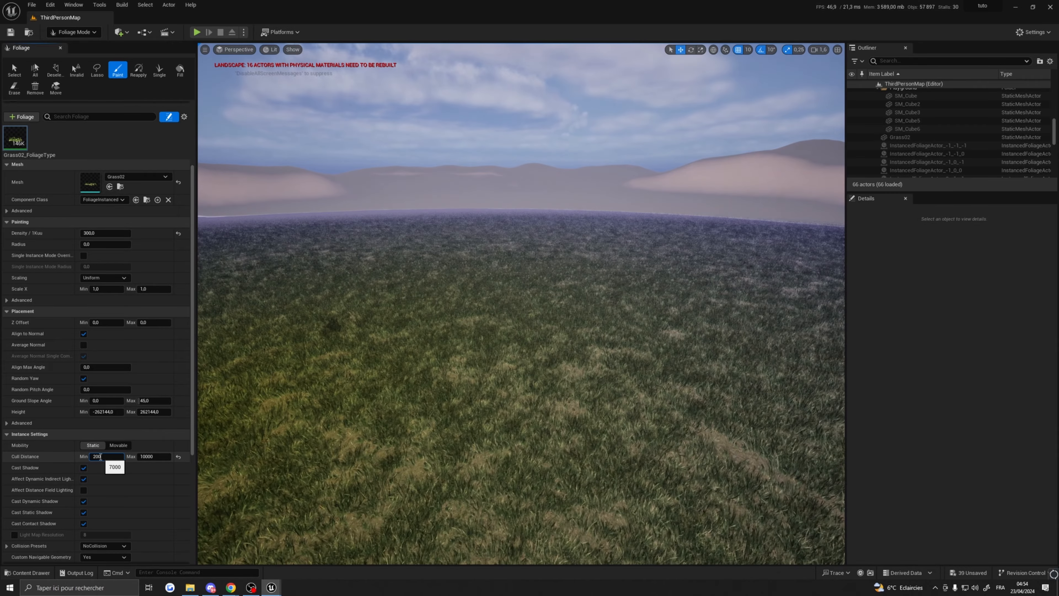
pyautogui.moveTo(362, 401)
pyautogui.mouseDown(button='right')
pyautogui.moveTo(352, 402)
pyautogui.moveTo(362, 400)
pyautogui.mouseUp(button='right')
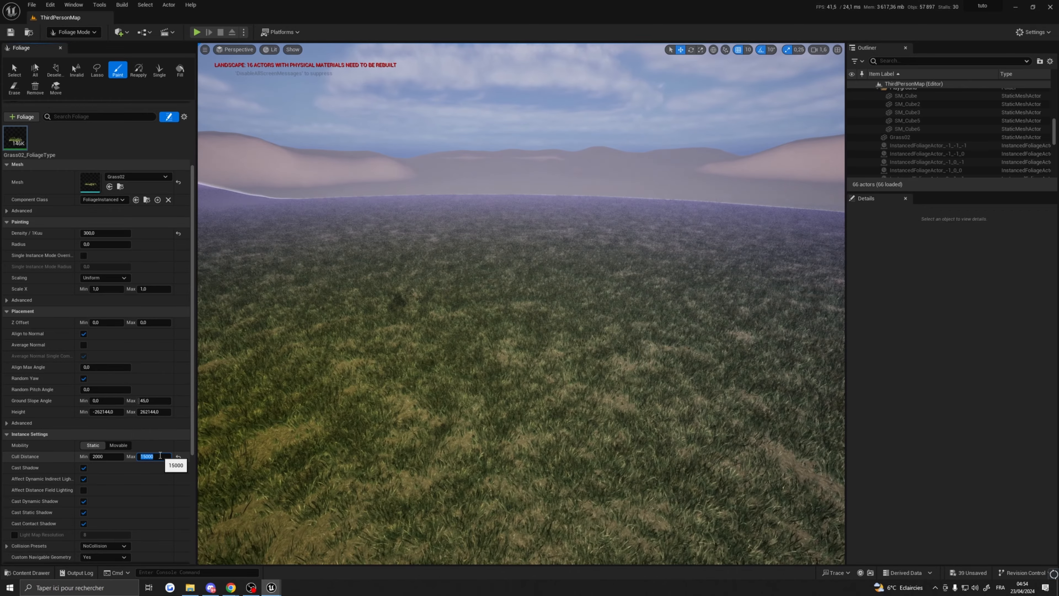
pyautogui.moveTo(362, 392)
pyautogui.mouseDown(button='right')
pyautogui.moveTo(353, 363)
pyautogui.moveTo(305, 371)
pyautogui.mouseUp(button='right')
pyautogui.press('w')
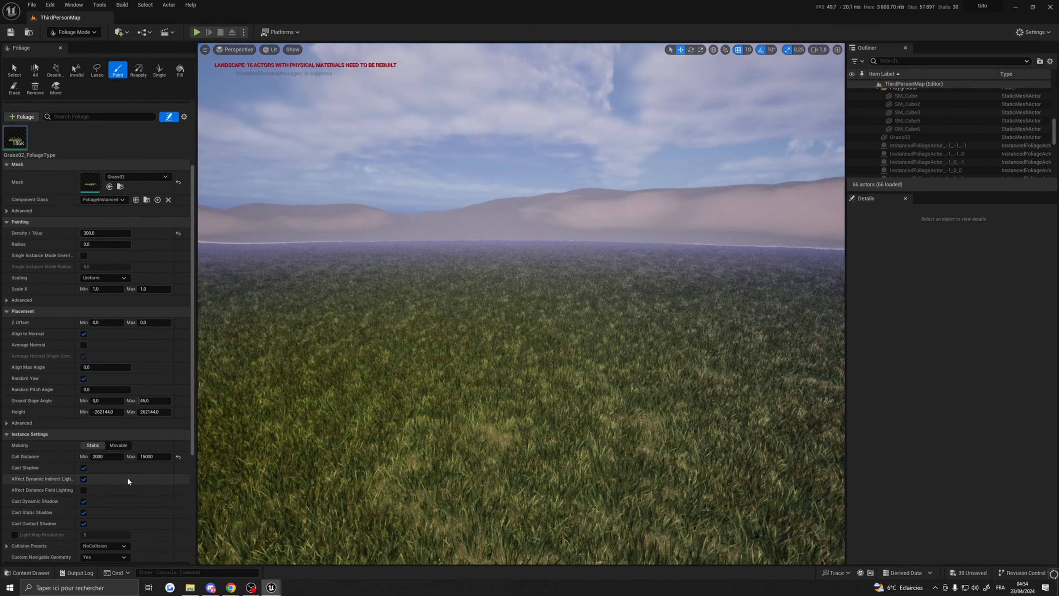
# Set the Grass02 foliage's maximum cull distance to 25000 and check the distant grass.
pyautogui.click(149, 457)
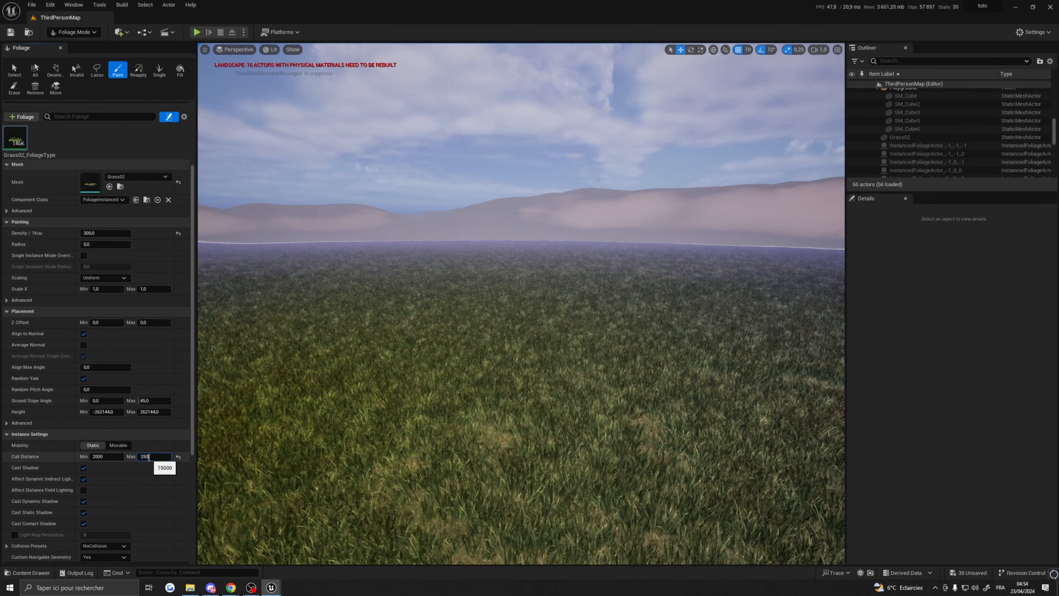
pyautogui.moveTo(292, 421); pyautogui.dragTo(476, 411, button='right')
pyautogui.scroll(3, 267, 421)
pyautogui.scroll(-5, 492, 413)
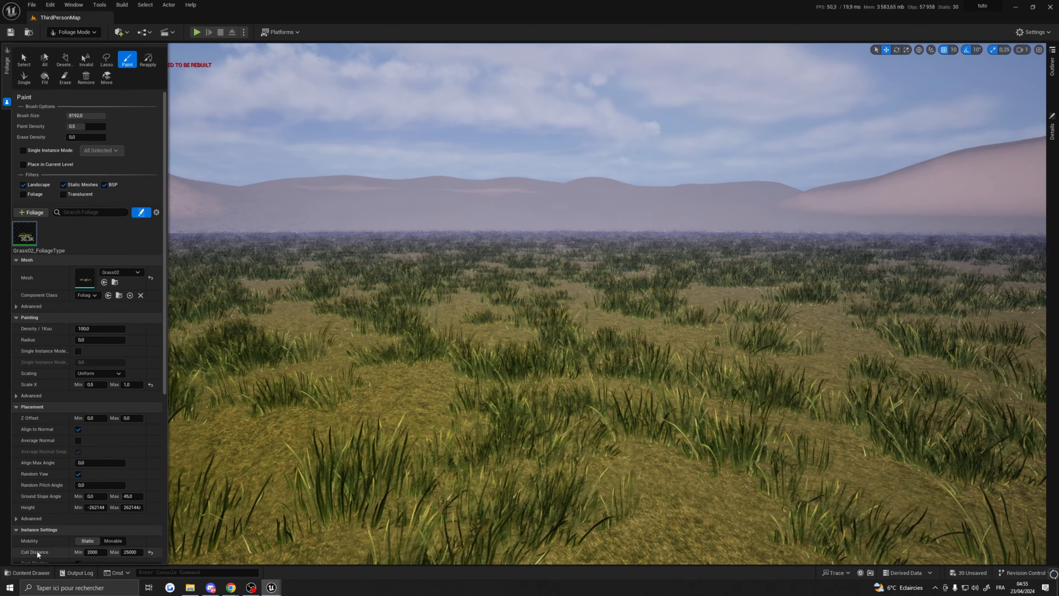
# Set the Grass02 foliage's minimum cull distance to 15000 and check the fade towards the hills.
pyautogui.scroll(-2, 63, 538)
pyautogui.click(96, 500)
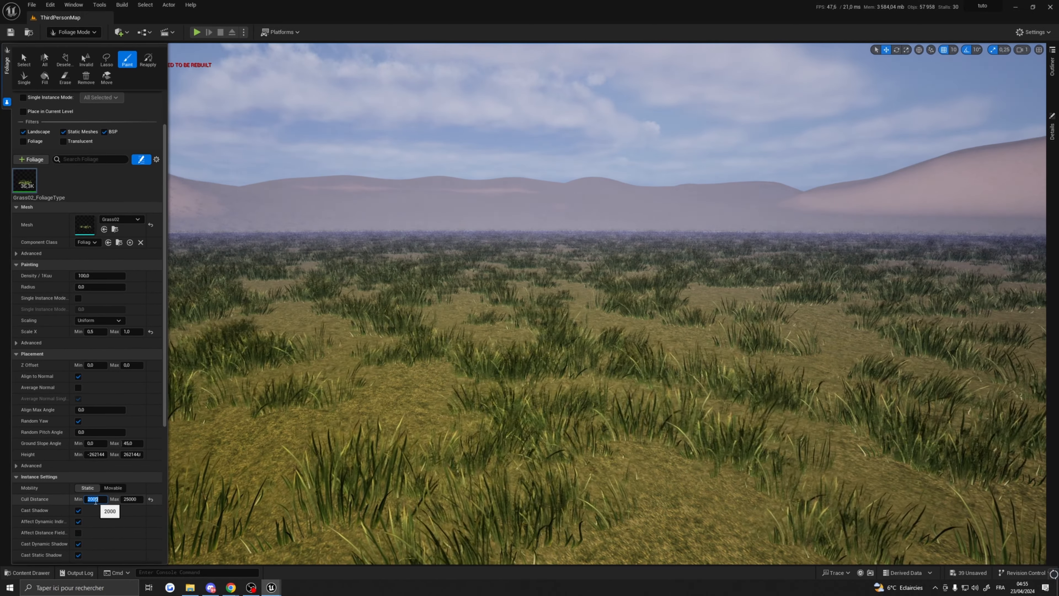
pyautogui.write('15000')
pyautogui.press('Return')
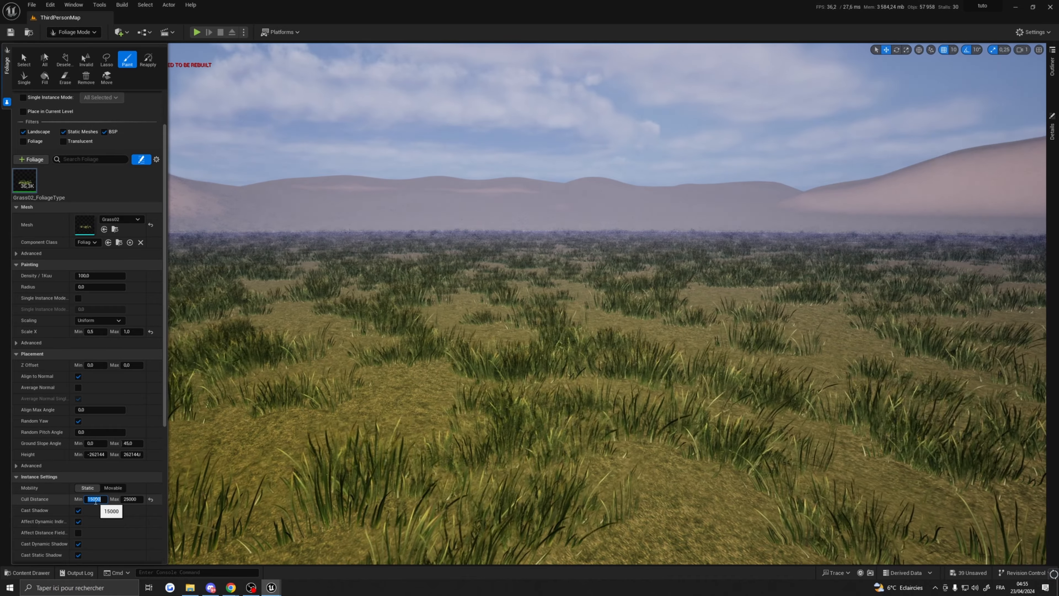
pyautogui.moveTo(584, 317); pyautogui.dragTo(650, 293, button='right')
pyautogui.scroll(-1, 653, 289)
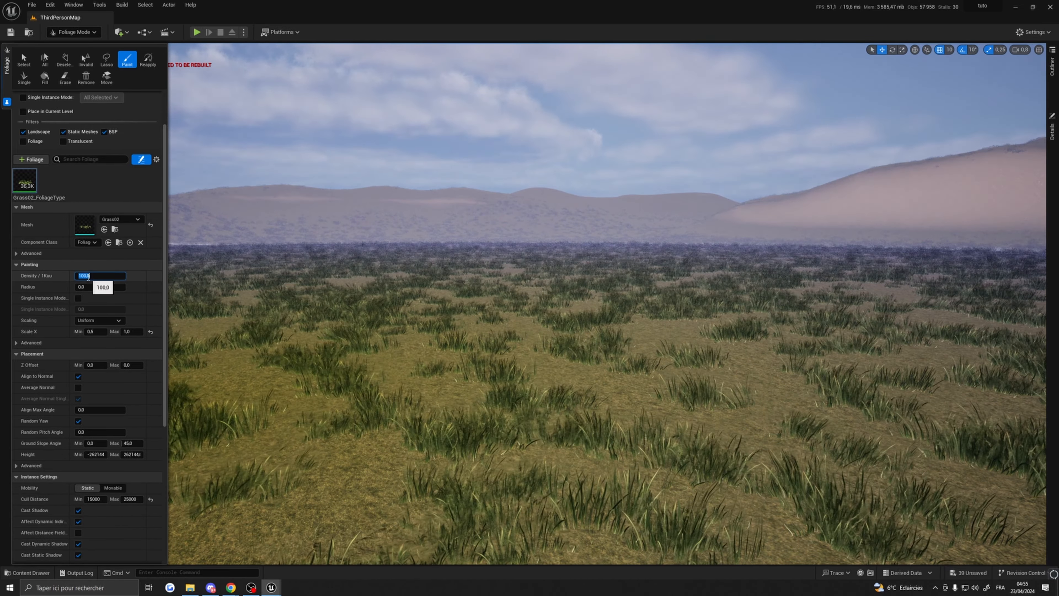
# Set the Grass02 painting density to 200 and paint more grass over the sparse field.
pyautogui.write('200')
pyautogui.press('Return')
pyautogui.moveTo(542, 355); pyautogui.dragTo(605, 354)
pyautogui.moveTo(605, 355); pyautogui.dragTo(603, 345, button='right')
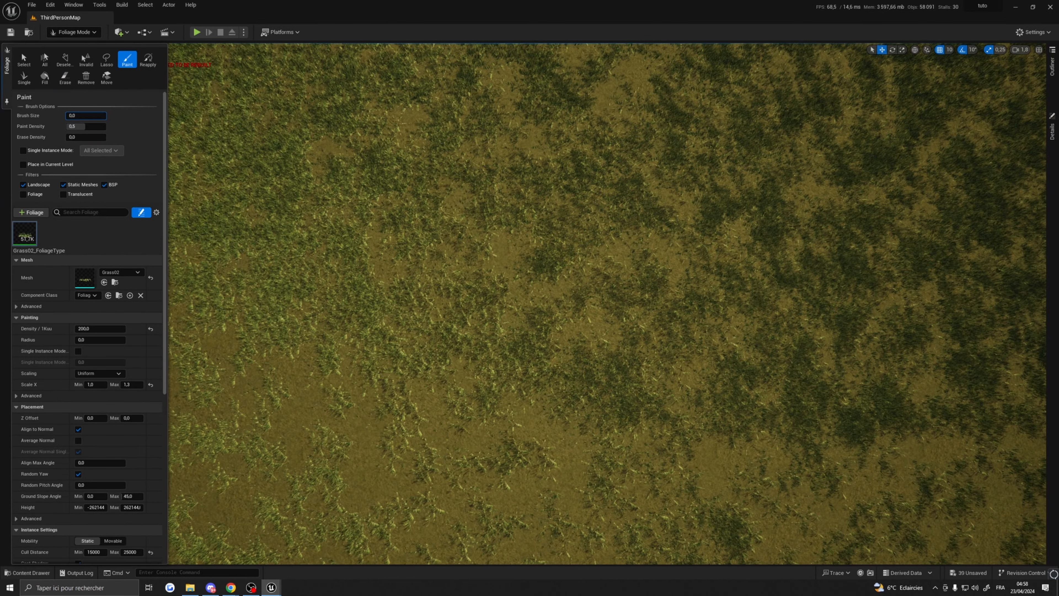
# Increase the brush size to about 3480, set the density to 3000 and paint dense grass over the ground viewed from above.
pyautogui.moveTo(68, 116); pyautogui.dragTo(98, 115)
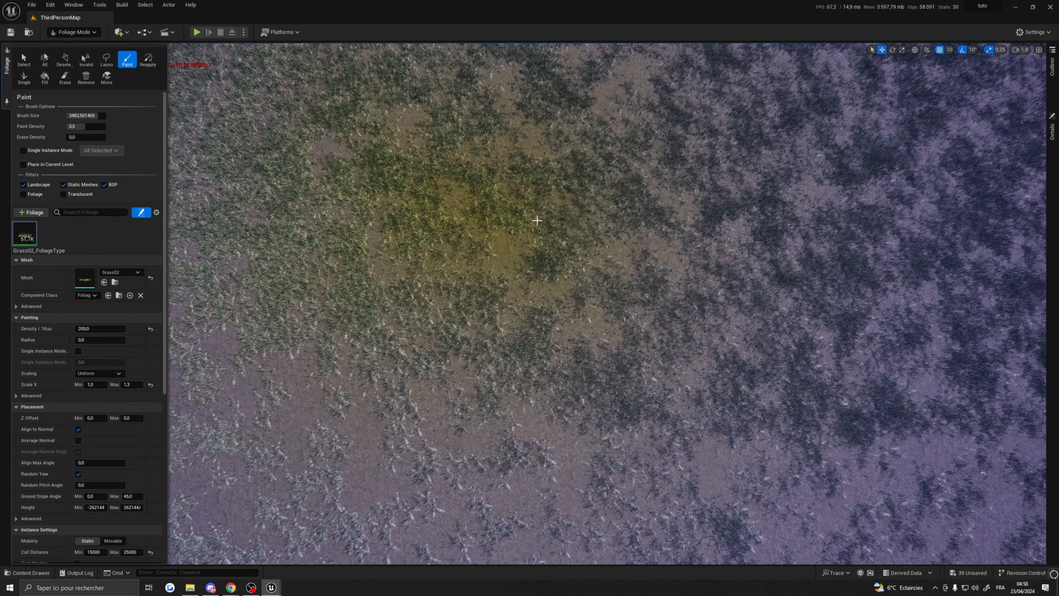
pyautogui.click(94, 329)
pyautogui.write('3000')
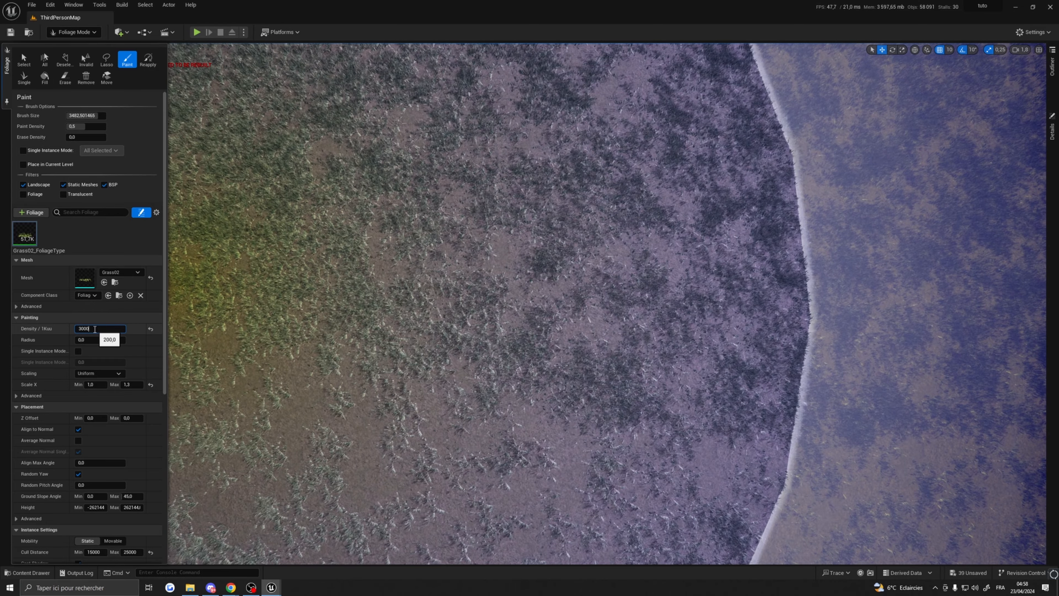
pyautogui.press('Return')
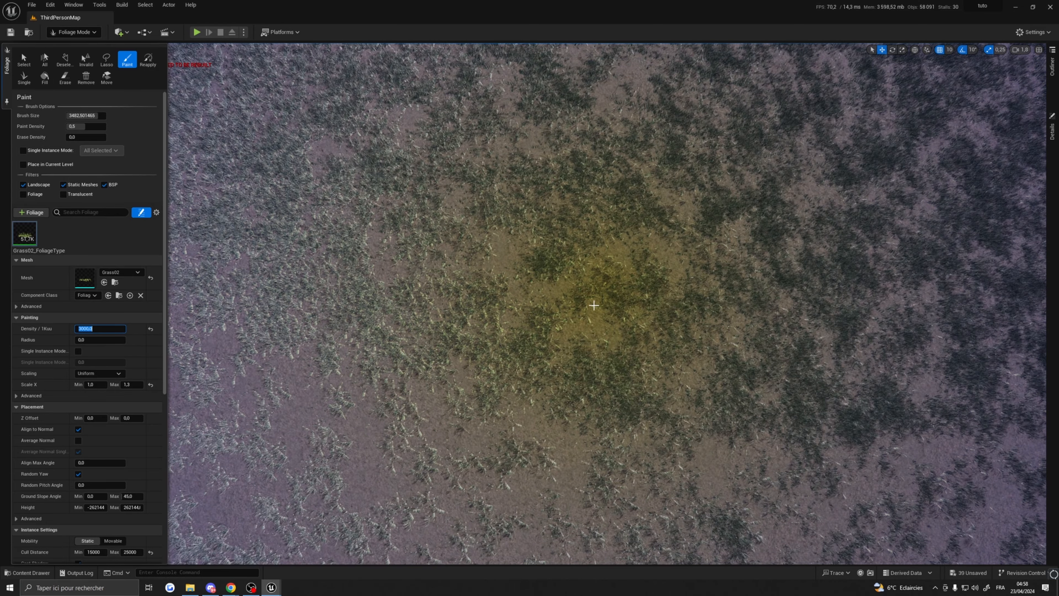
pyautogui.click(594, 305)
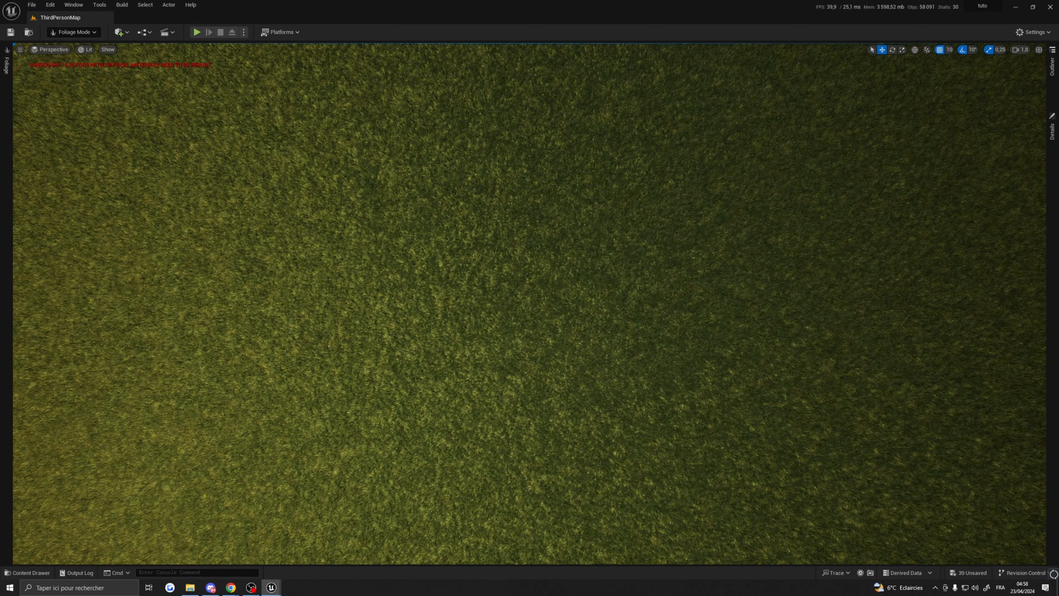
# Rotate the sun light to illuminate the dense grass evenly when viewed from above.
pyautogui.hotkey('ctrl', 'l')
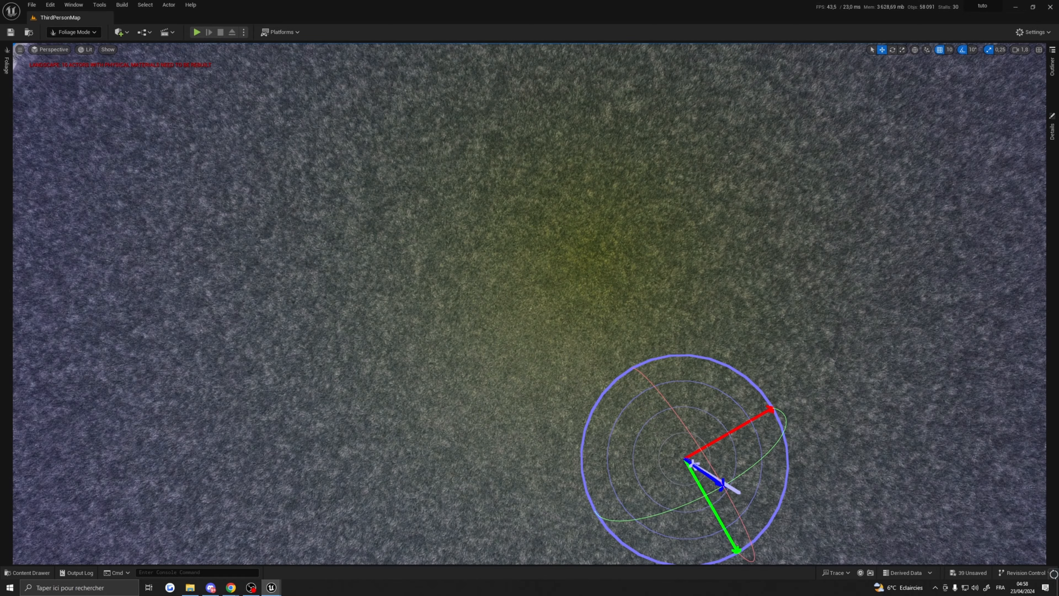
pyautogui.rightClick(591, 256)
pyautogui.moveTo(584, 277); pyautogui.dragTo(592, 258, button='right')
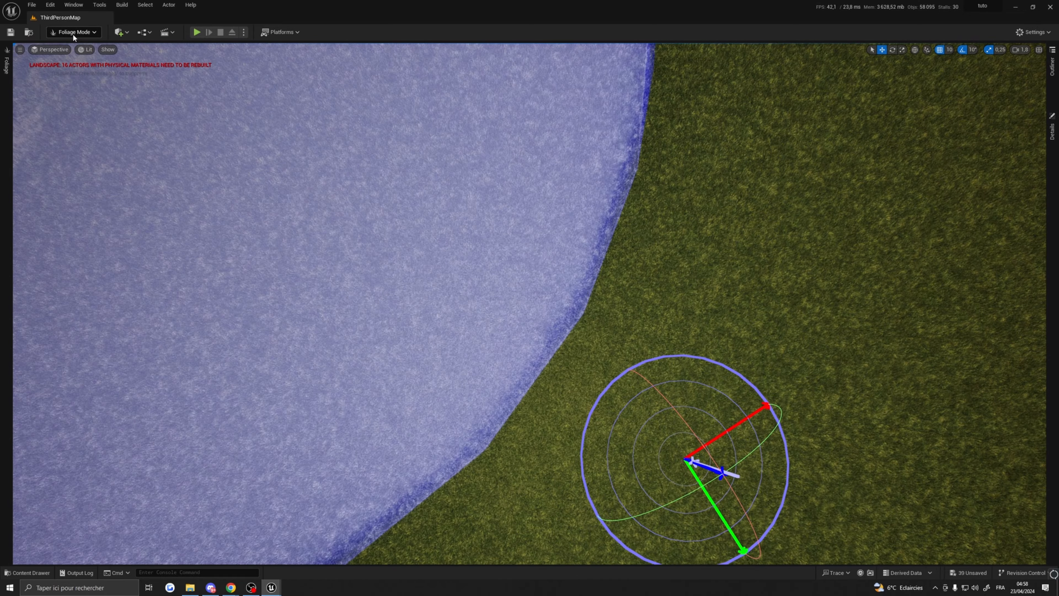
# Switch to Selection Mode, capture a viewport screenshot of the grass from above and open ScreenShot00001 from its folder.
pyautogui.click(73, 32)
pyautogui.click(79, 45)
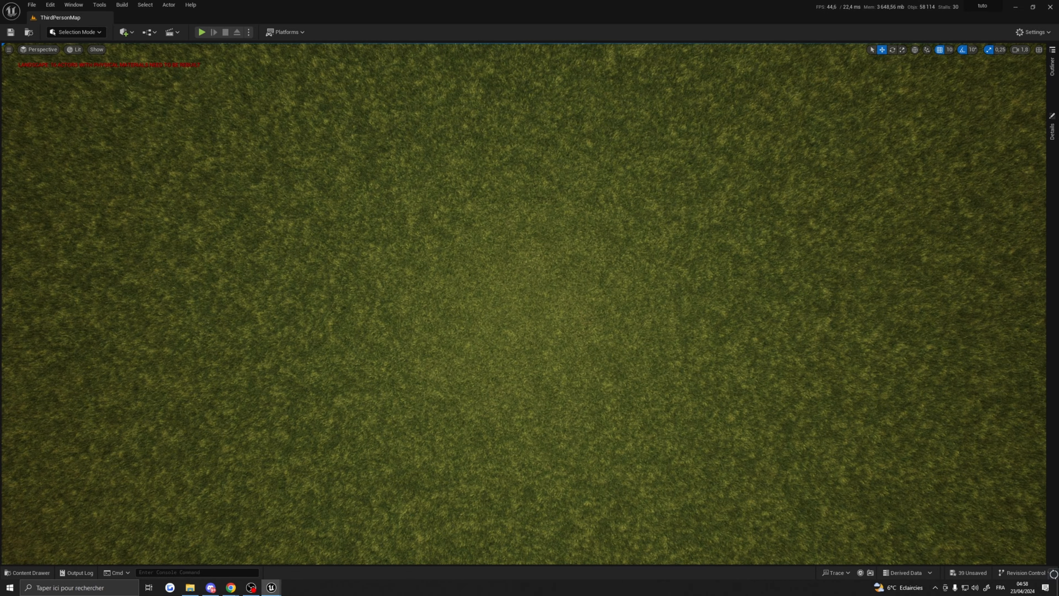
pyautogui.press('F9')
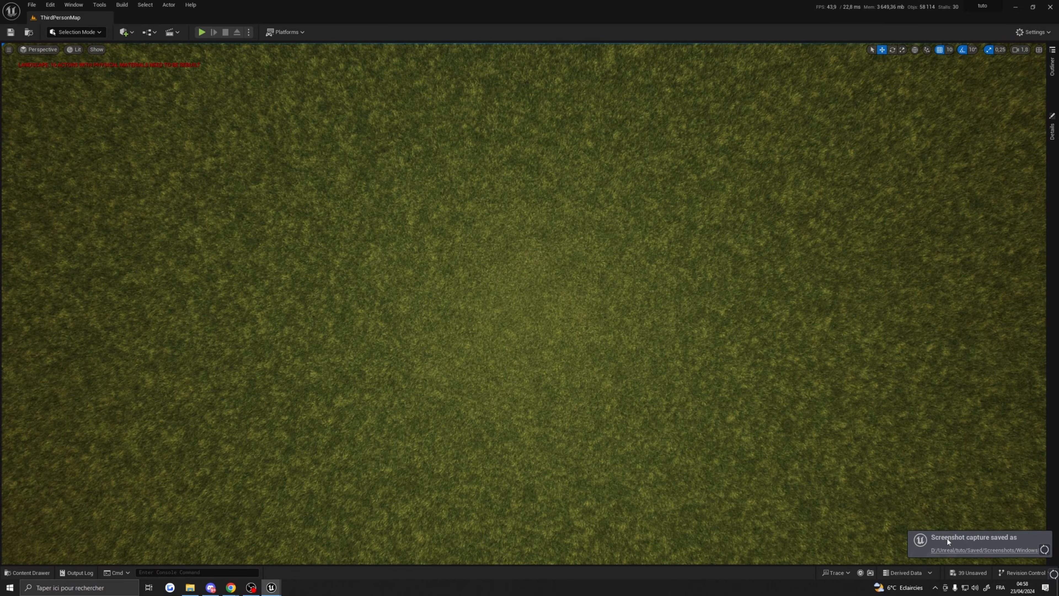
pyautogui.click(959, 550)
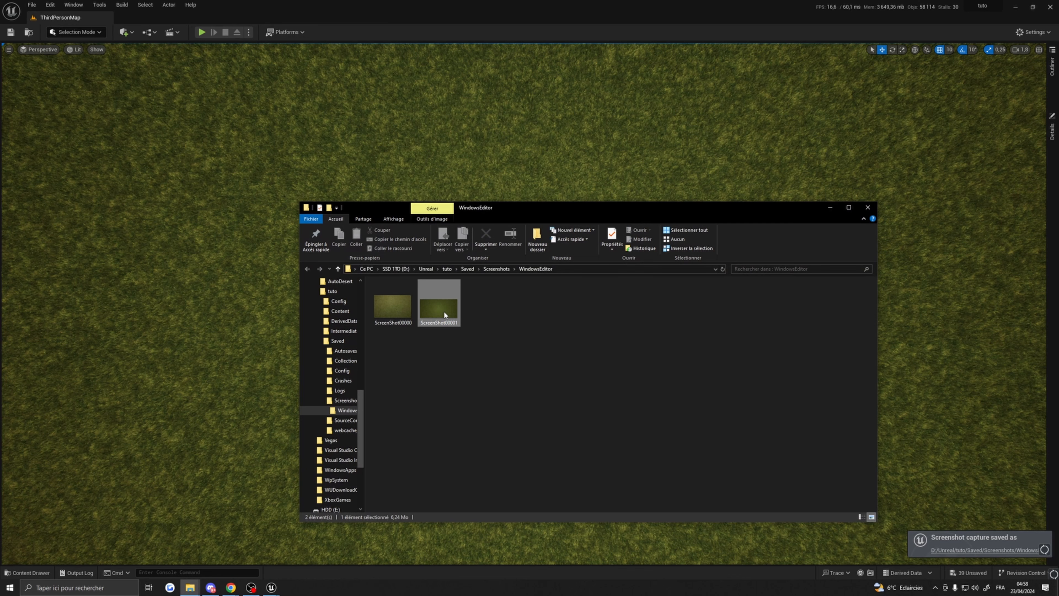
pyautogui.doubleClick(444, 312)
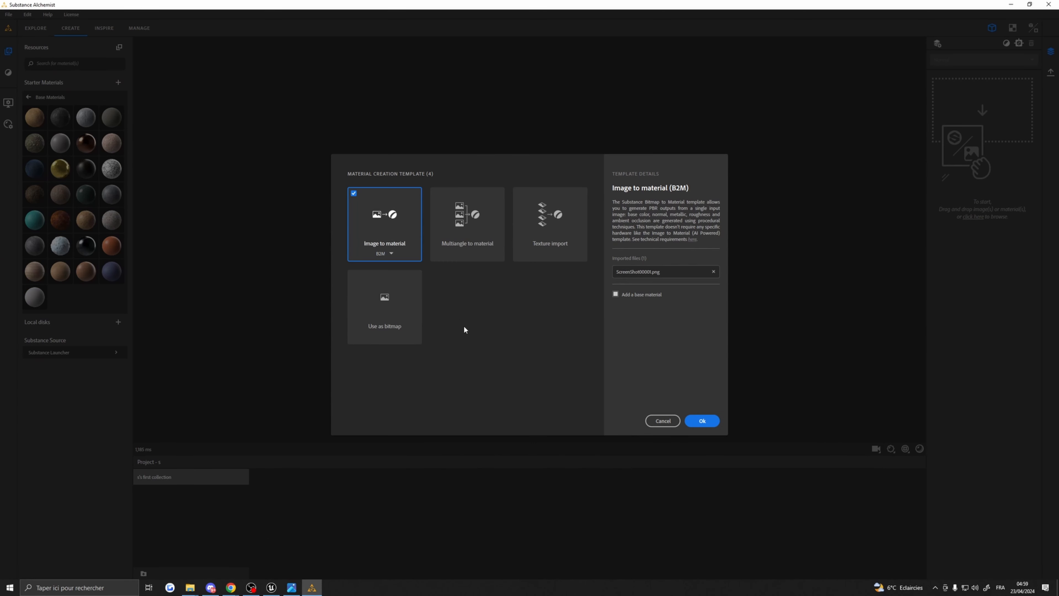
# In Substance Alchemist, create an Image to Material (B2M) material from the grass screenshot and add the Make It Tile Advanced filter.
pyautogui.click(709, 420)
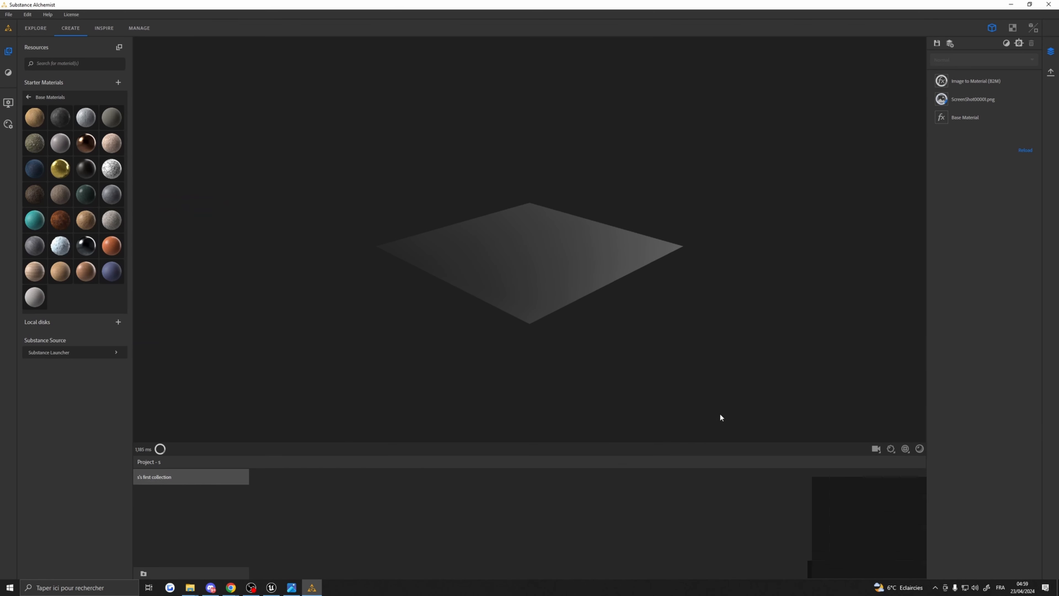
pyautogui.click(949, 42)
pyautogui.write('tile')
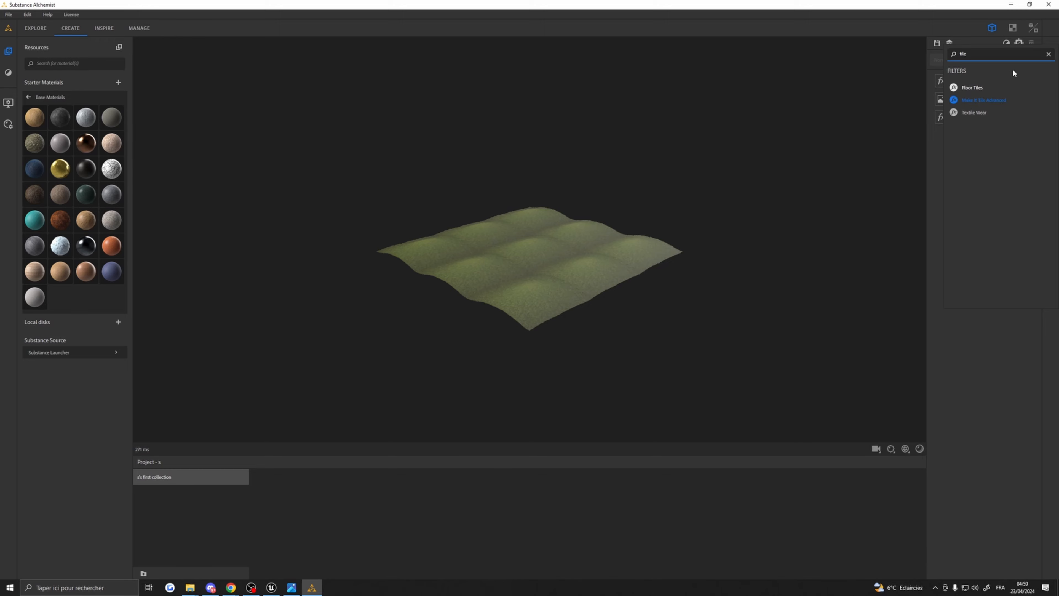
pyautogui.click(984, 101)
pyautogui.click(1033, 28)
pyautogui.moveTo(252, 270); pyautogui.dragTo(379, 277)
pyautogui.scroll(5, 329, 299)
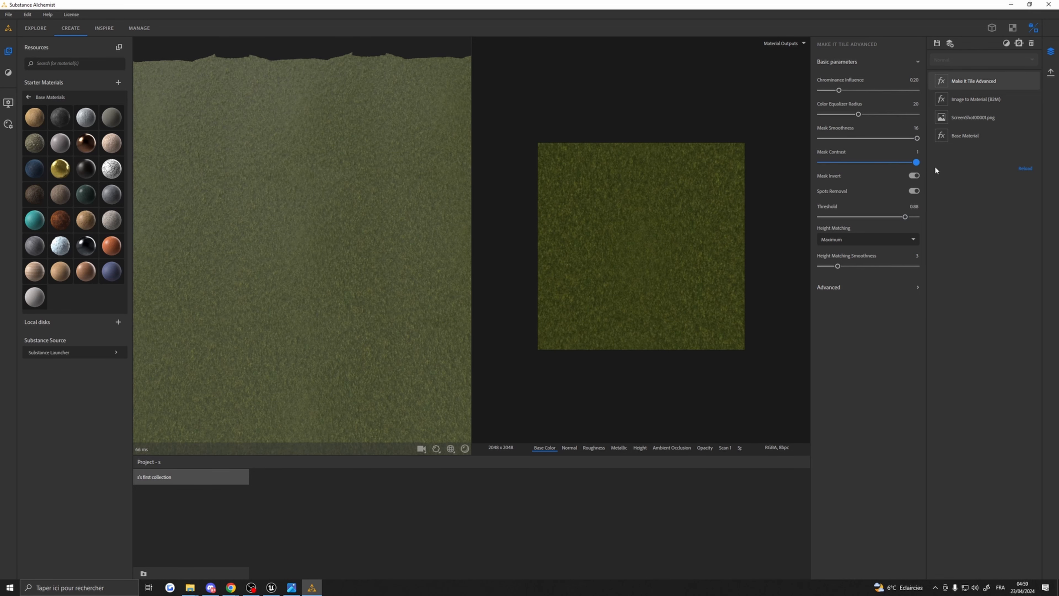
# Export the tiled grass material under the name 03 as 4096 x 4096 PNG textures.
pyautogui.click(1050, 73)
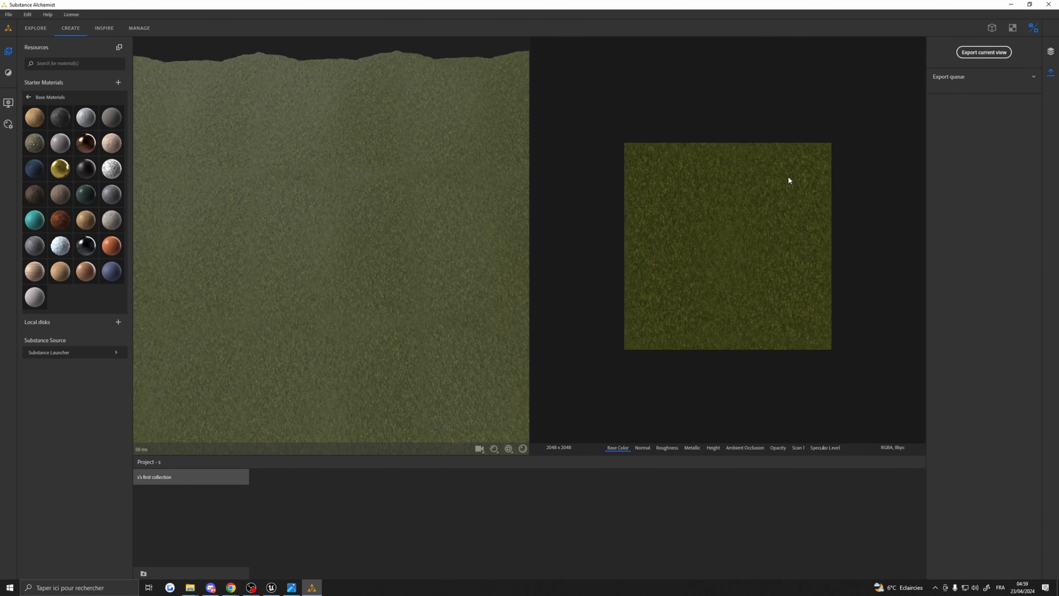
pyautogui.click(978, 56)
pyautogui.moveTo(413, 241); pyautogui.dragTo(338, 240)
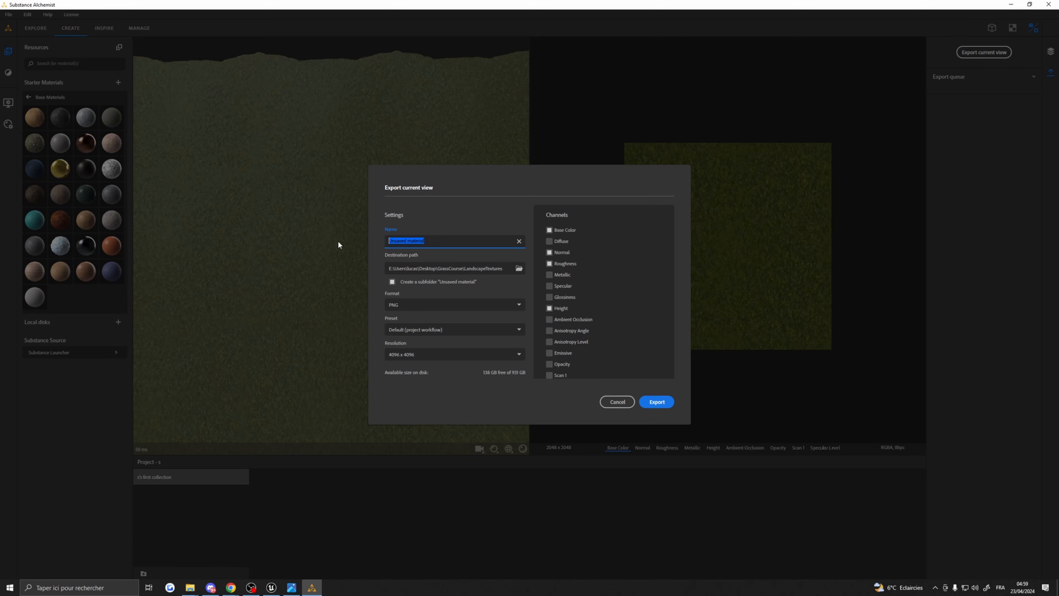
pyautogui.write('03')
pyautogui.click(657, 402)
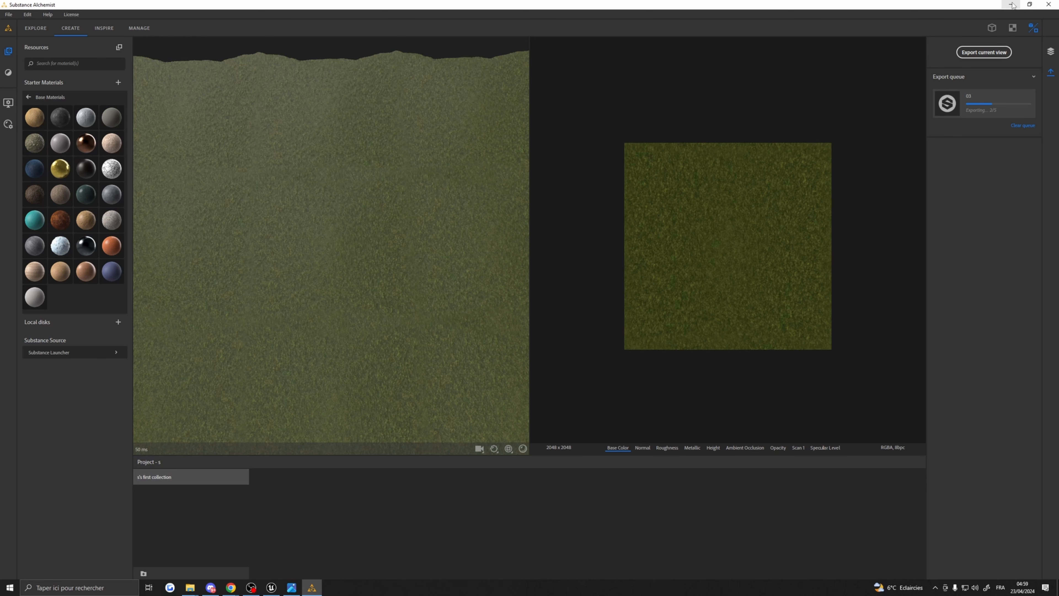
# Switch to Unreal Engine and import the 03_Base_Color and 03_Normal textures into the LandscapeMaterial folder.
pyautogui.click(1012, 5)
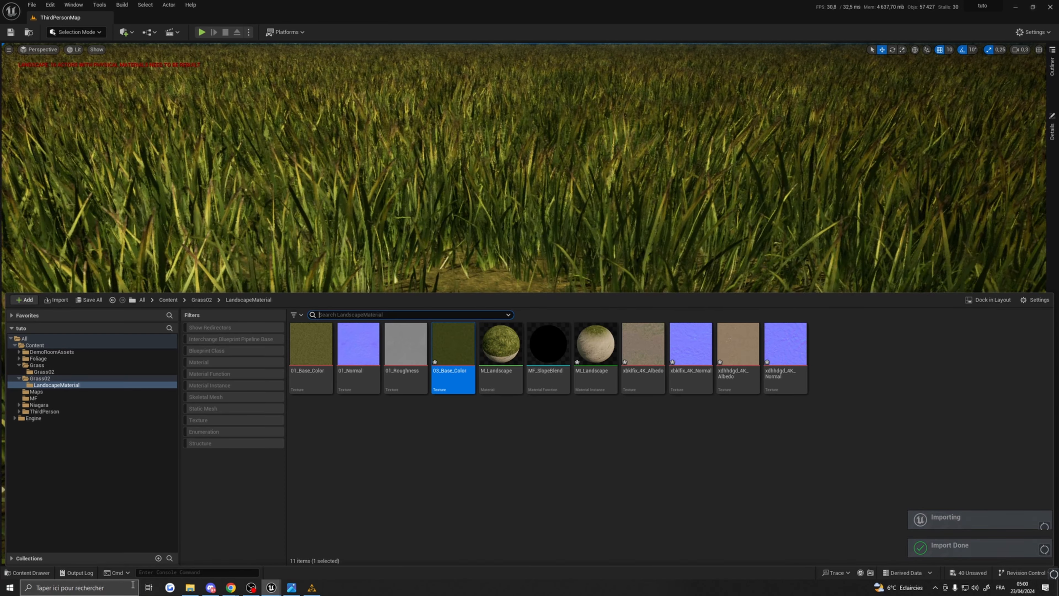
pyautogui.click(190, 587)
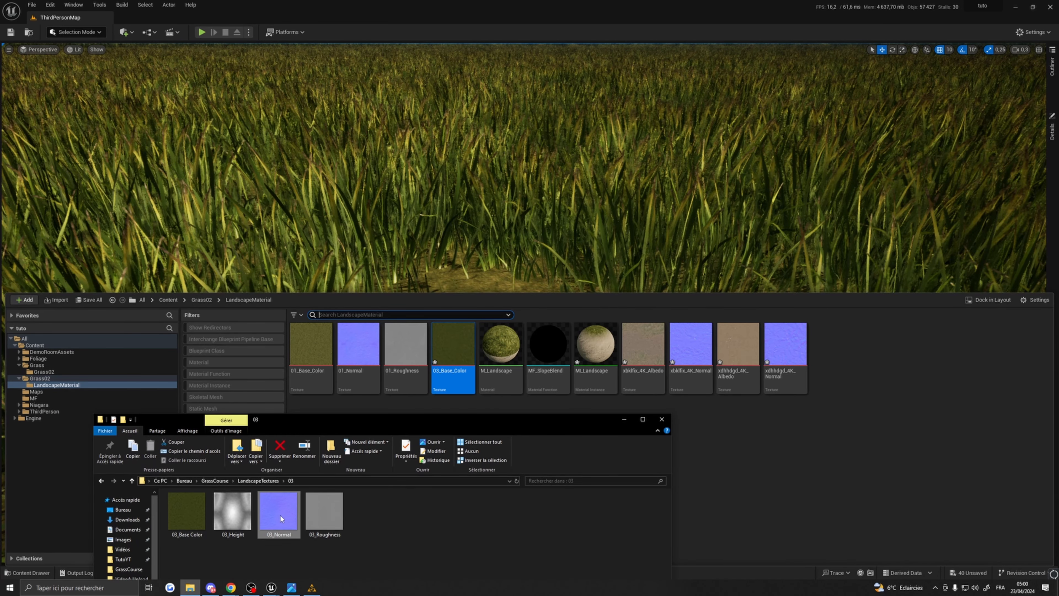
pyautogui.click(625, 420)
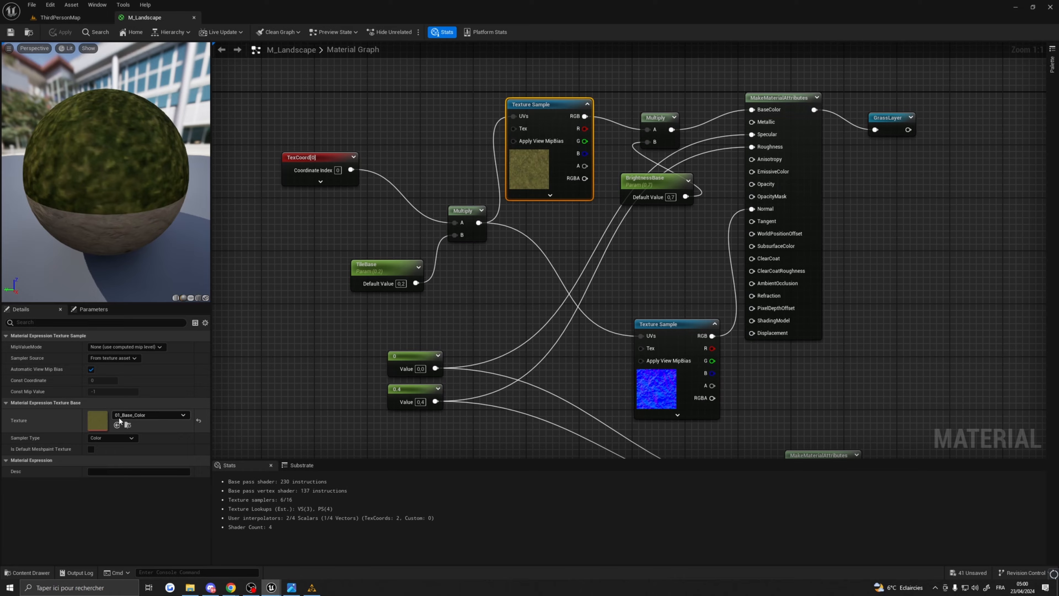
# In M_Landscape, assign 03_Base_Color and 03_Normal to the grass layer's color and normal texture samples, and apply the material.
pyautogui.click(197, 418)
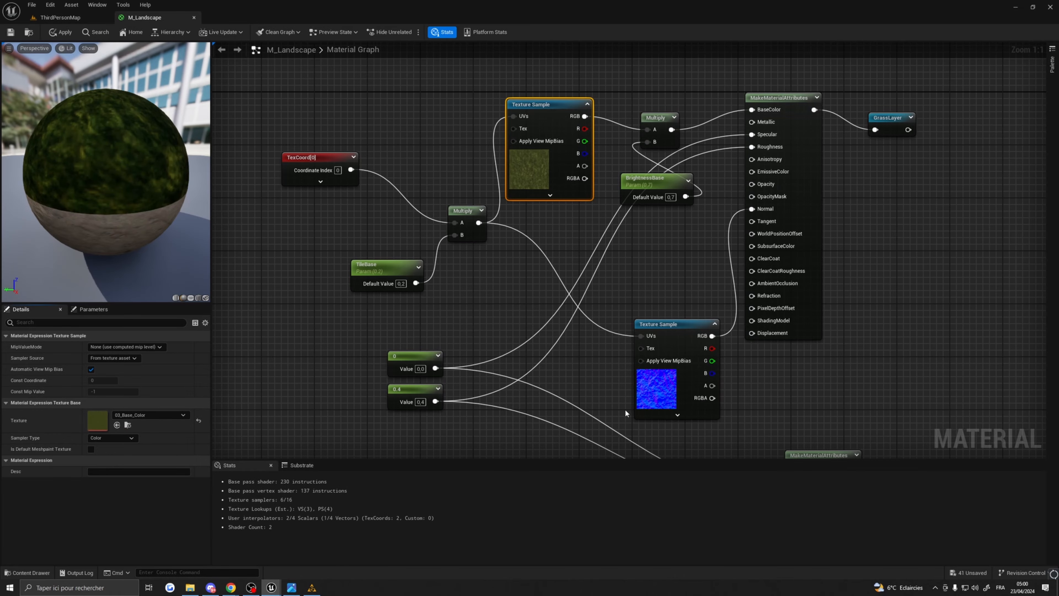
pyautogui.click(667, 324)
pyautogui.hotkey('ctrl', 'space')
pyautogui.click(495, 490)
pyautogui.hotkey('ctrl', 'space')
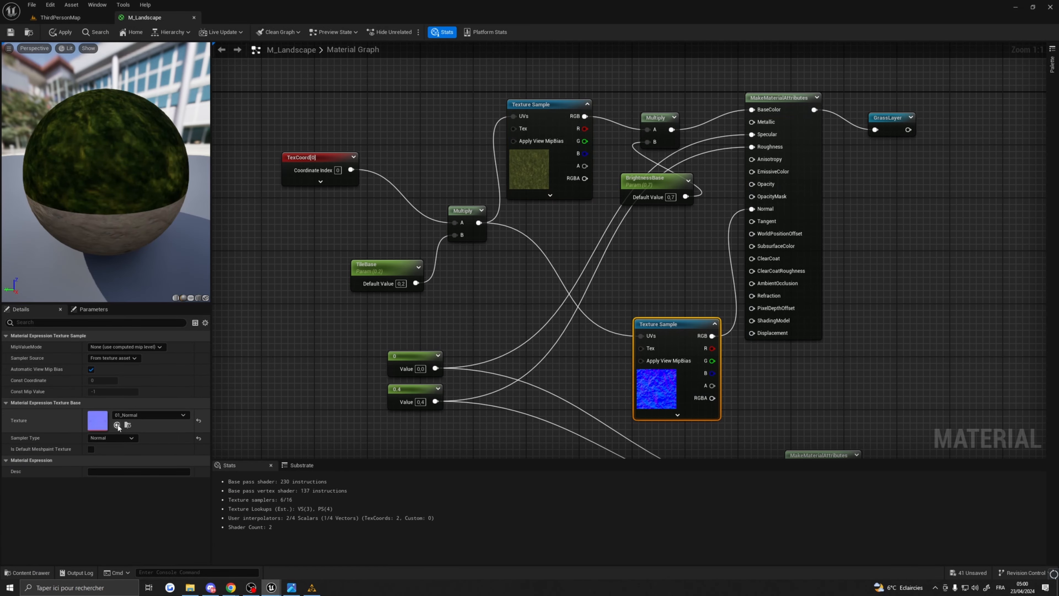
pyautogui.click(117, 425)
pyautogui.click(60, 31)
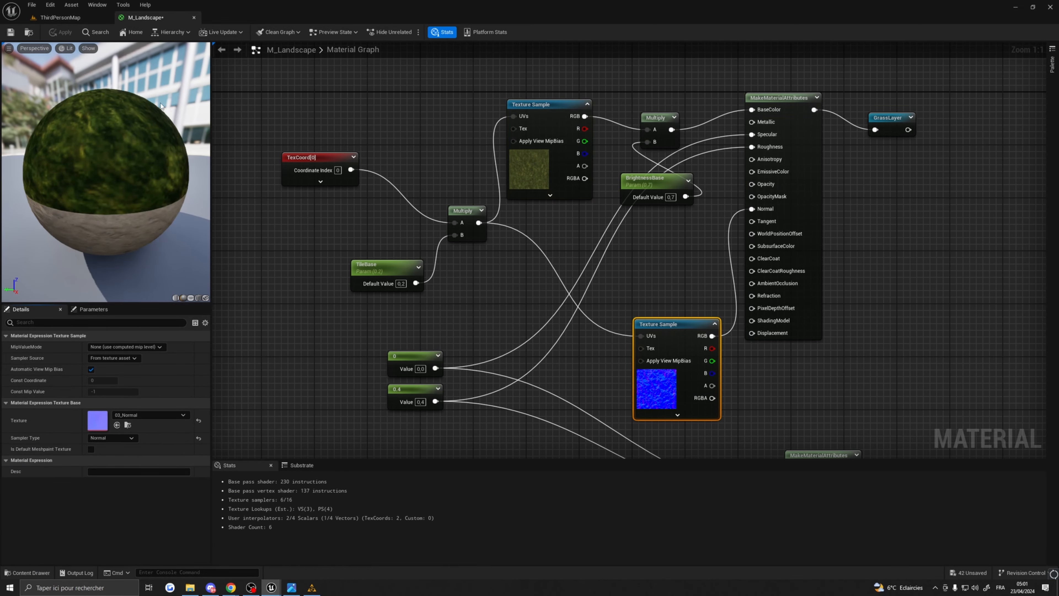
# Return to the ThirdPersonMap level and examine how the ground texture blends with the grass up close and from farther away.
pyautogui.click(63, 17)
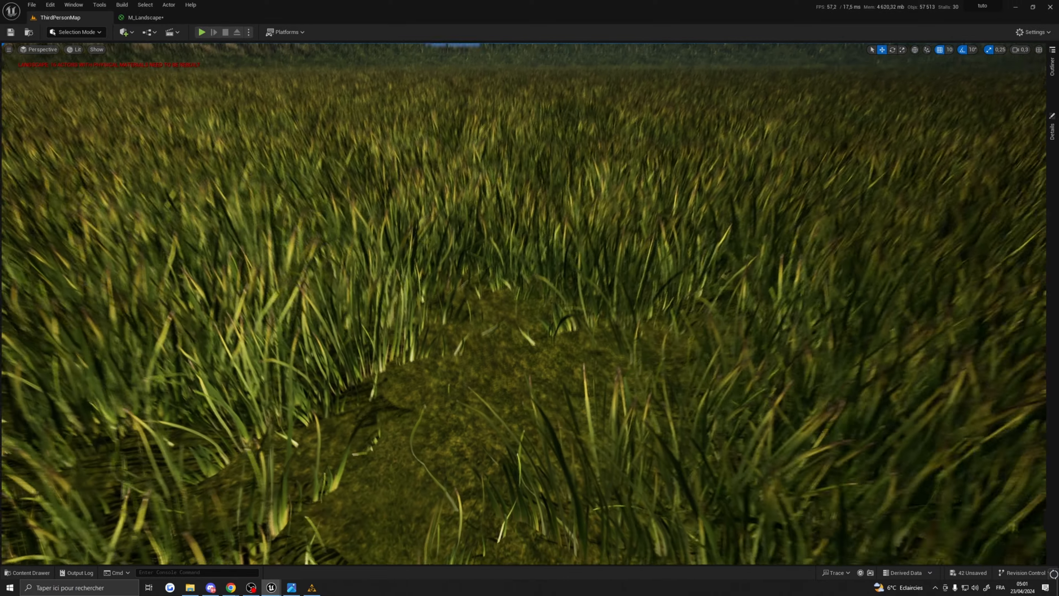
pyautogui.scroll(5, 524, 303)
pyautogui.press('s')
pyautogui.moveTo(524, 303); pyautogui.dragTo(526, 333, button='right')
pyautogui.press('w')
pyautogui.scroll(-3, 524, 304)
pyautogui.press('s')
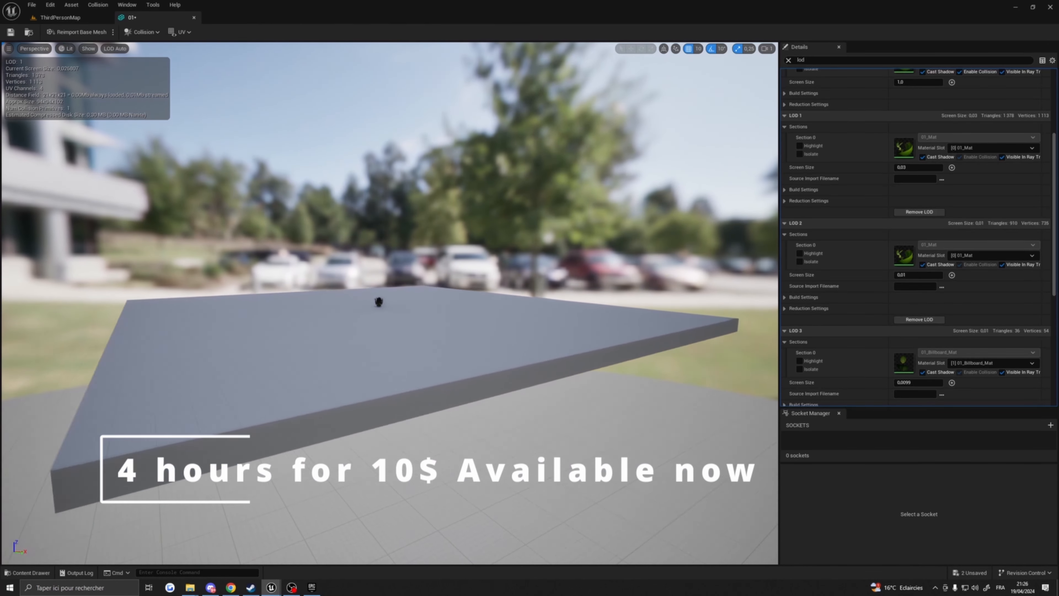
pyautogui.scroll(-3, 913, 329)
pyautogui.click(911, 317)
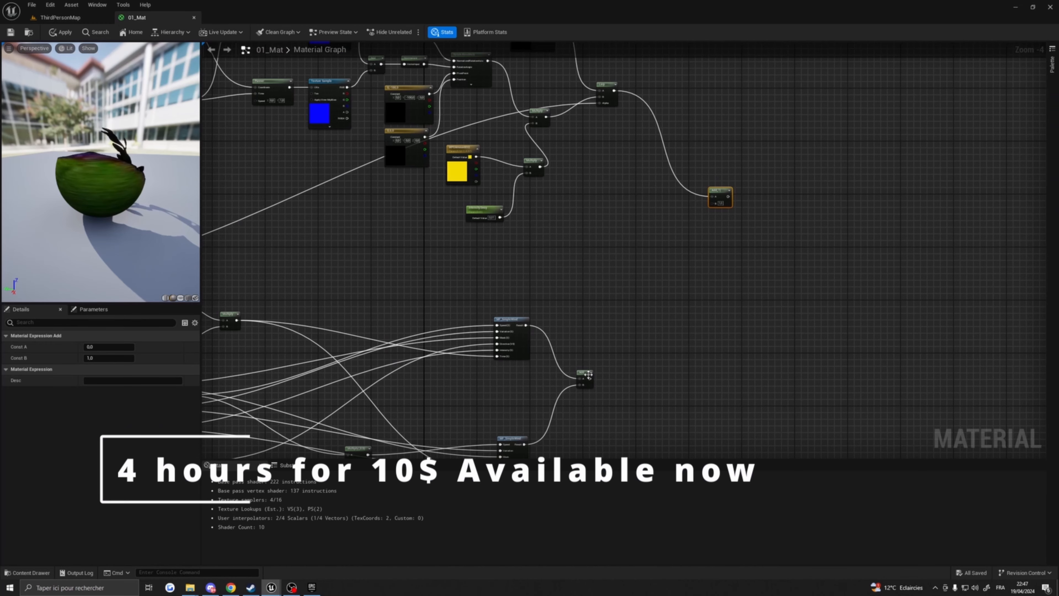
pyautogui.scroll(-3, 642, 310)
pyautogui.moveTo(357, 177); pyautogui.dragTo(755, 432)
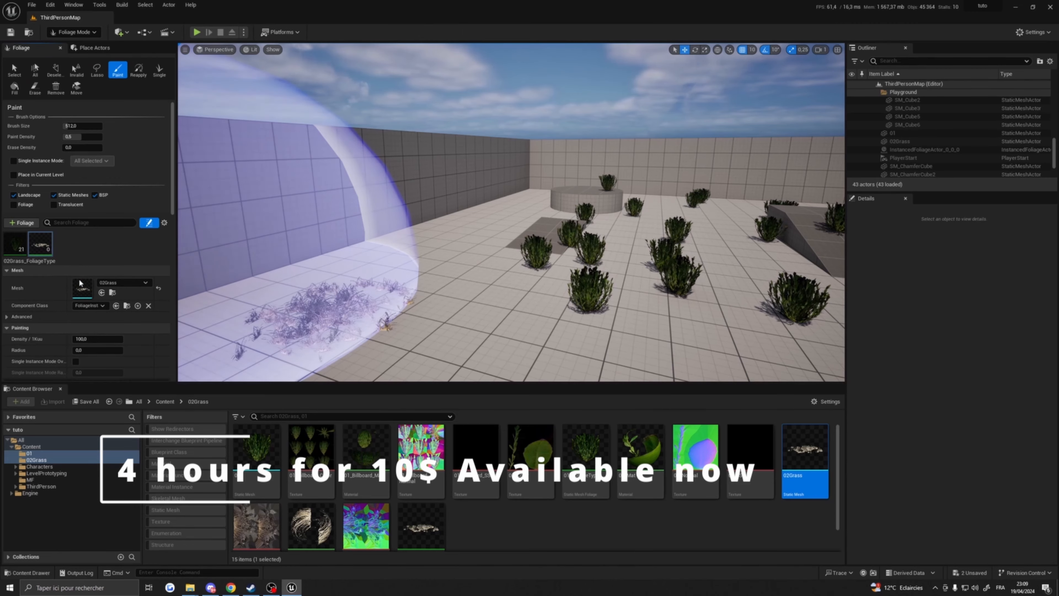